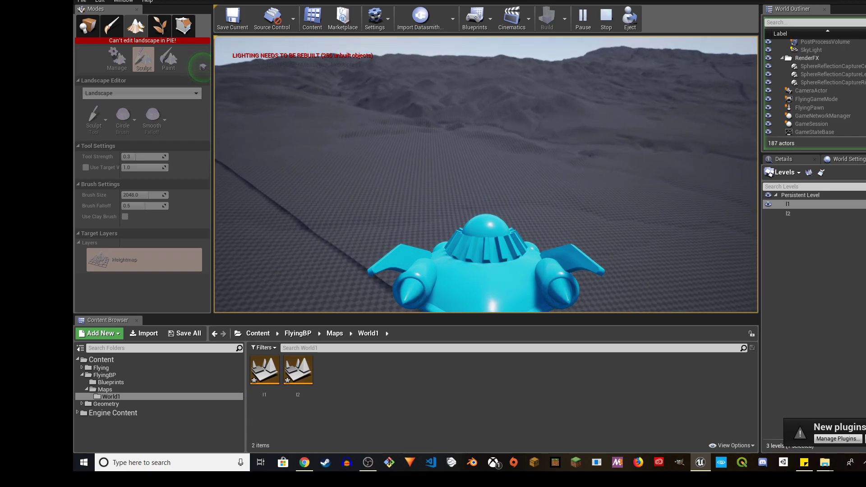
key("s")
key("s")
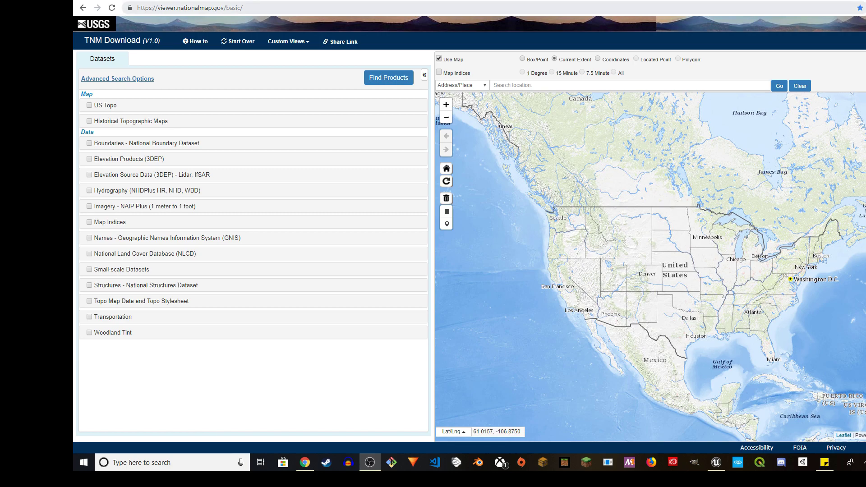
Enable Elevation Products (3DEP) with the 1/3 arc-second DEM and show its availability on the map.
left_click(190, 7)
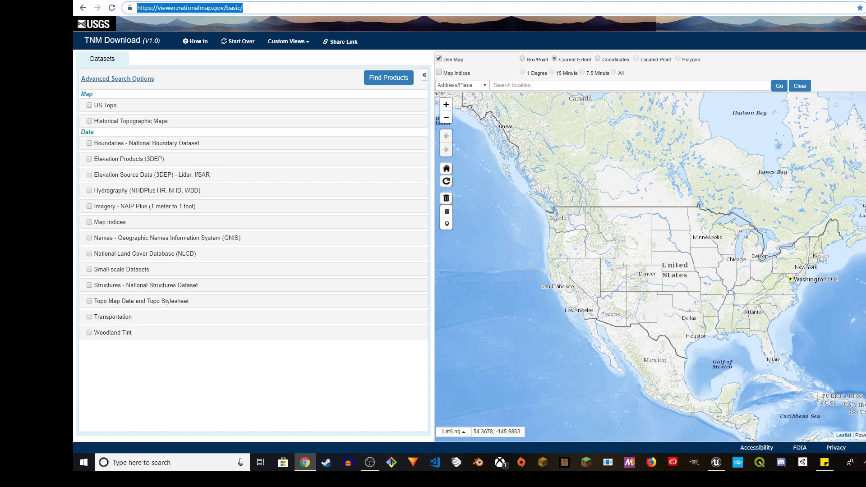
left_click(89, 158)
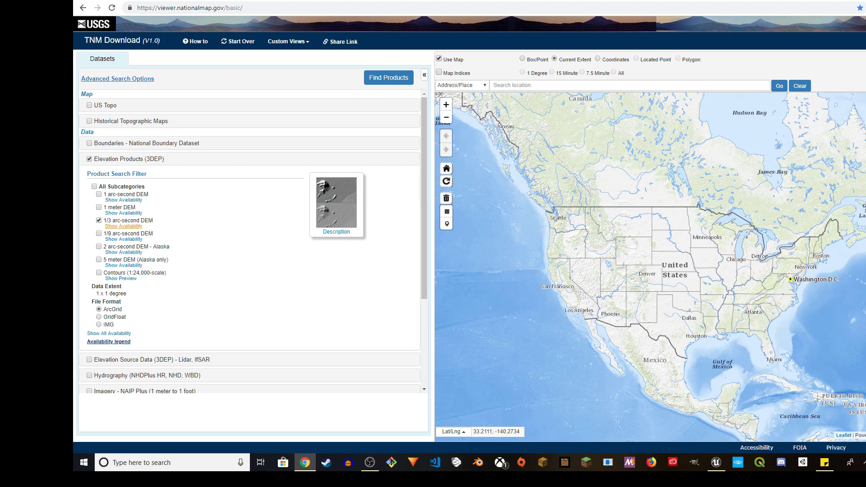
left_click(123, 226)
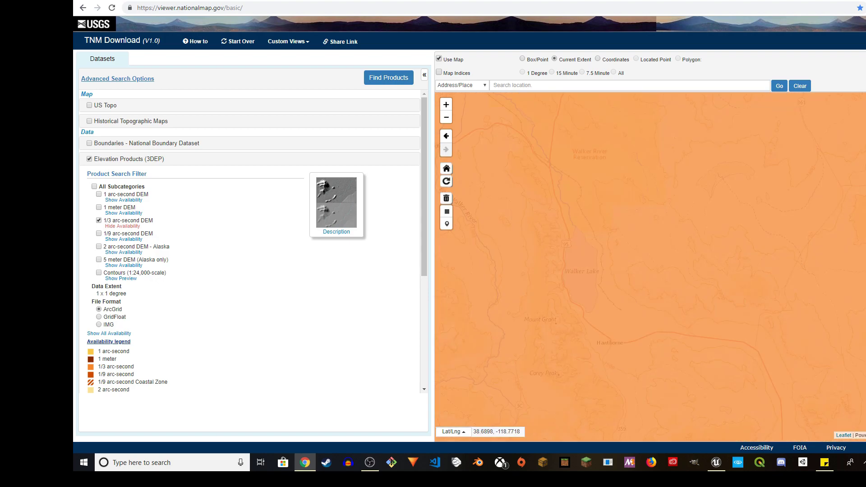
Find the 1/3 arc-second DEM products for the area west of Walker Lake and display all their thumbnails on the map.
left_click_drag(533, 257, 584, 271)
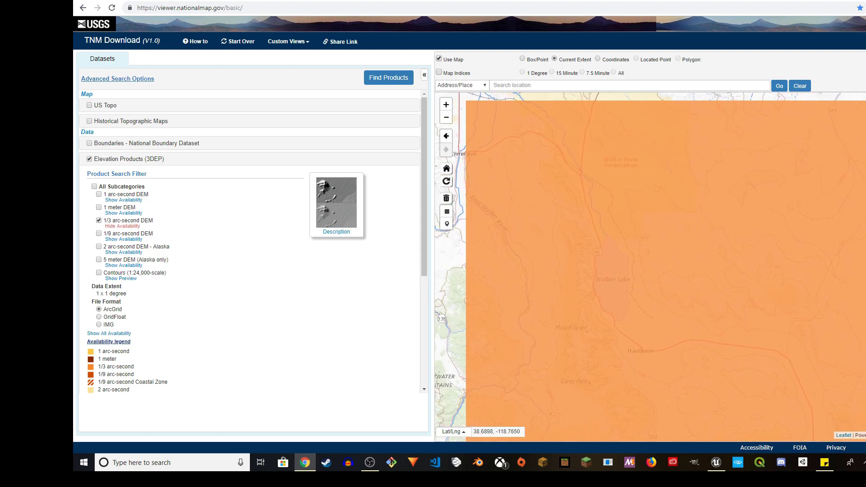
scroll(654, 245, "down", 2)
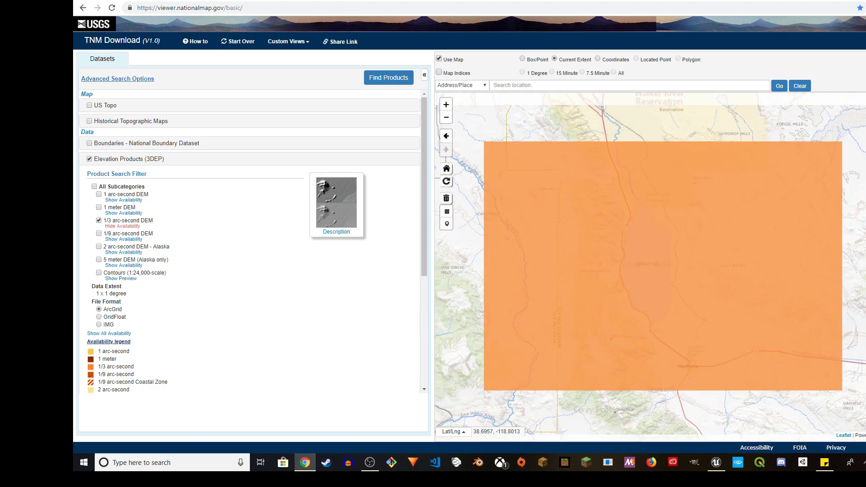
left_click_drag(642, 292, 700, 290)
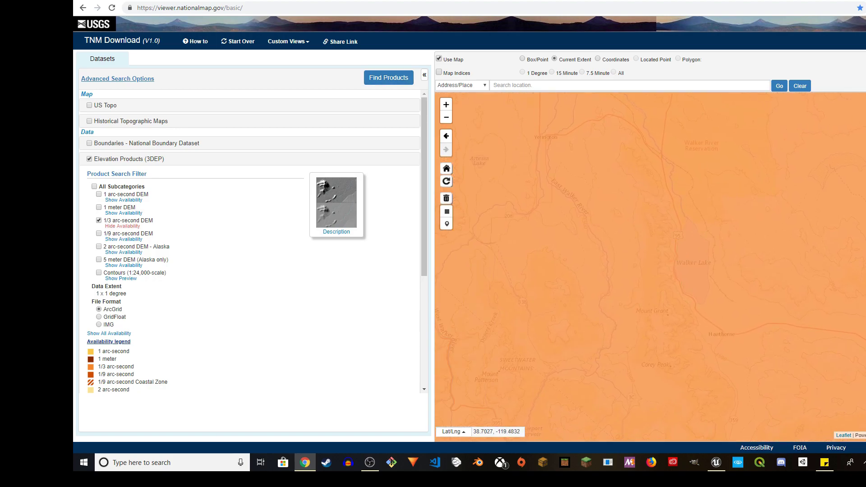
left_click(391, 79)
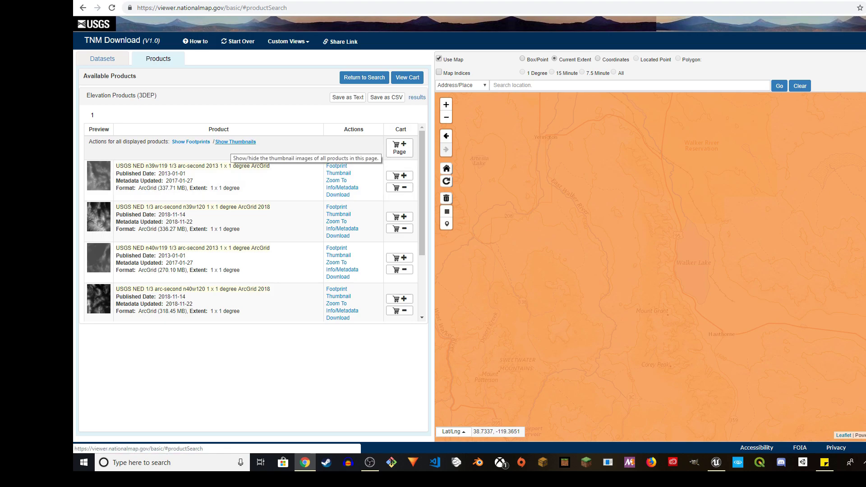
left_click(235, 142)
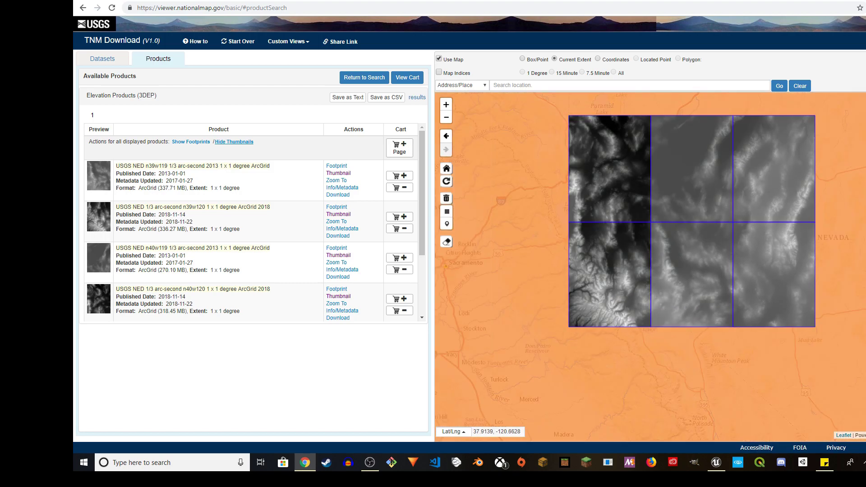
Repeat the elevation product search for a map extent farther west around Sacramento and display all product thumbnails.
left_click_drag(612, 268, 703, 308)
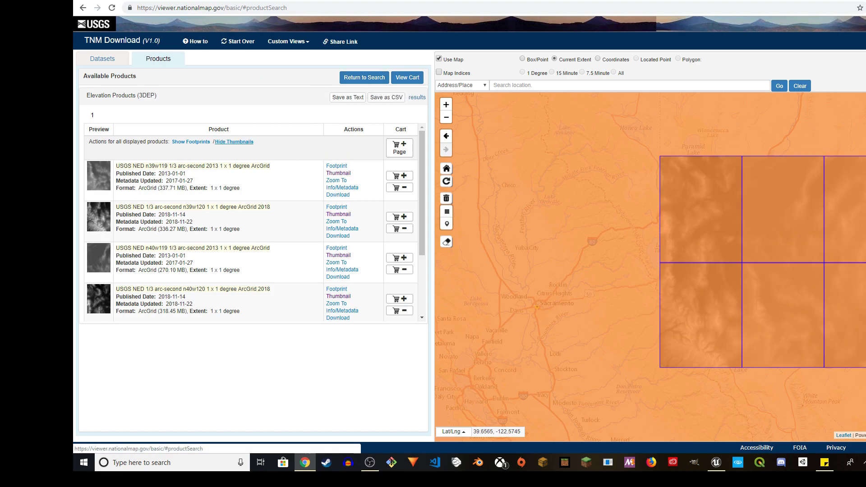
left_click(364, 77)
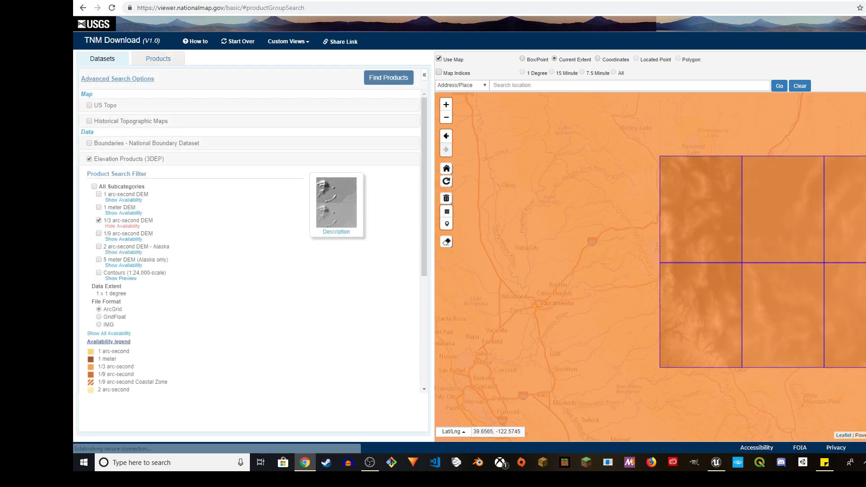
left_click(366, 78)
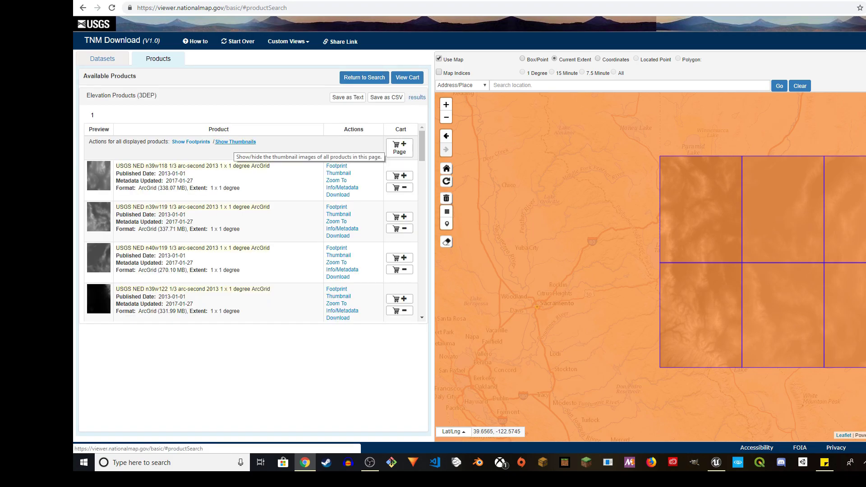
left_click(234, 142)
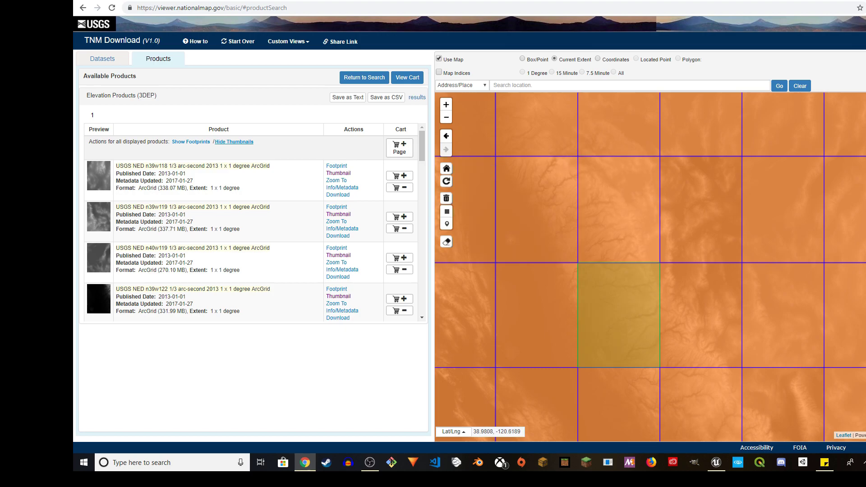
scroll(609, 242, "down", 1)
scroll(609, 241, "up", 1)
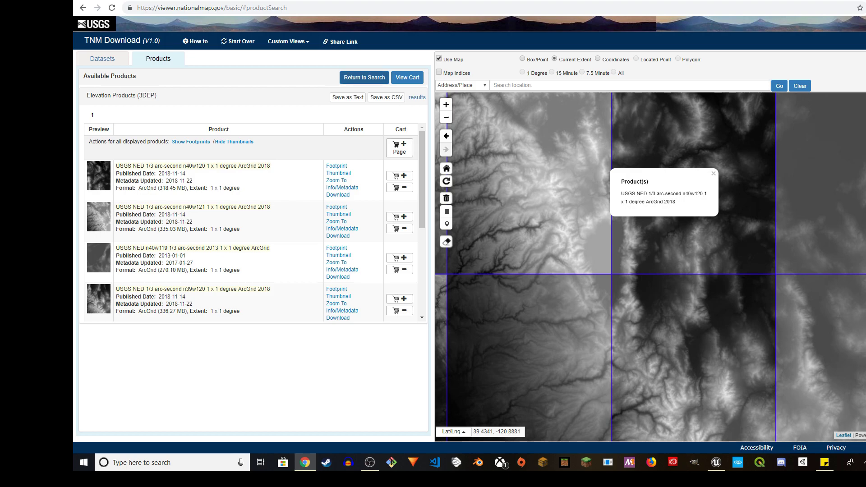
Search the elevation products again with the IMG file format and download the n40w120 1/3 arc-second tile.
left_click(364, 77)
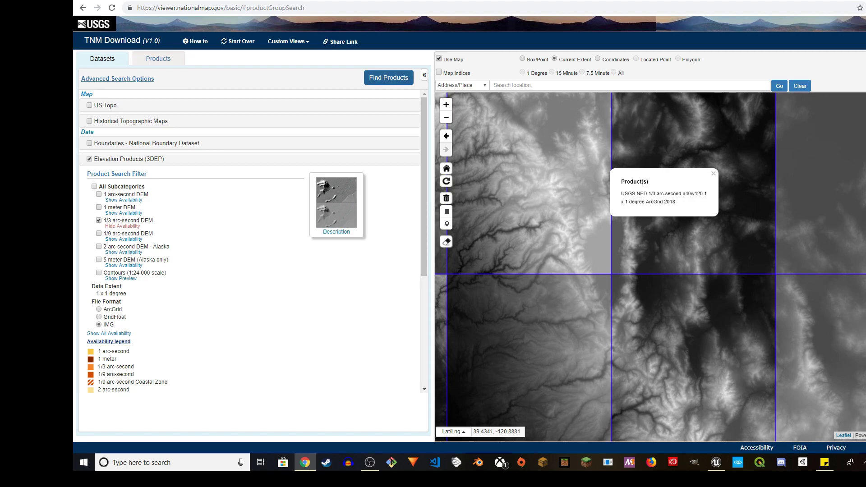
left_click(386, 79)
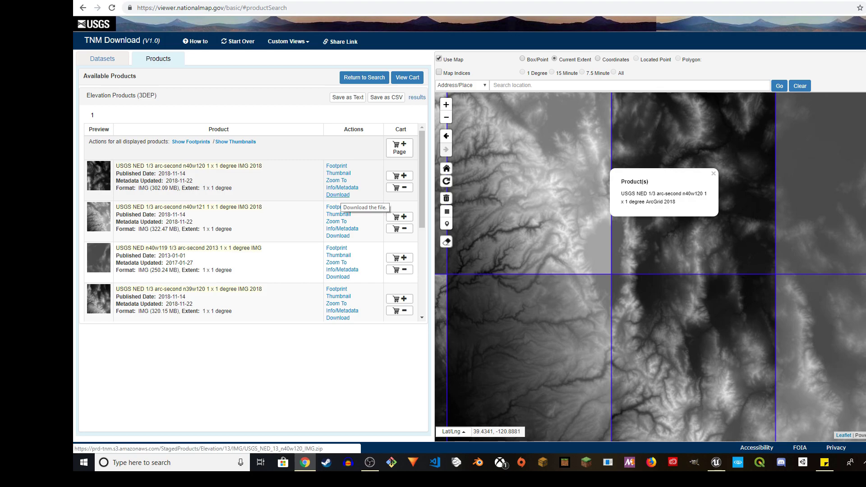
left_click(338, 195)
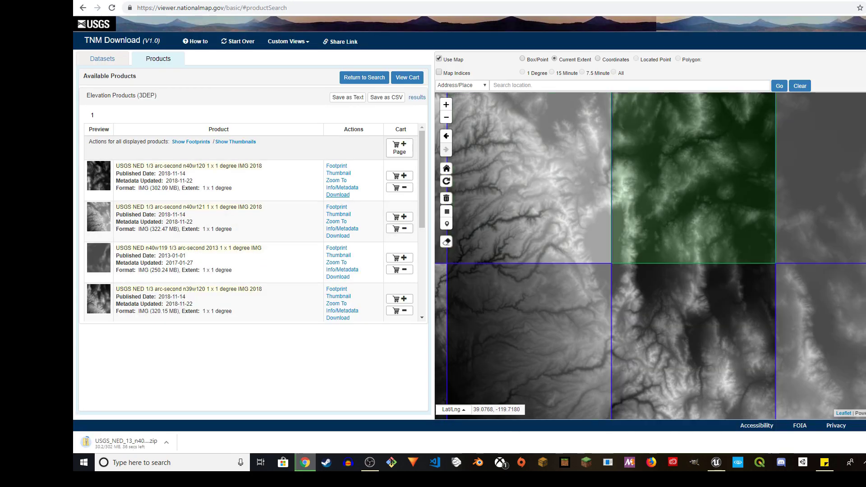
left_click(684, 300)
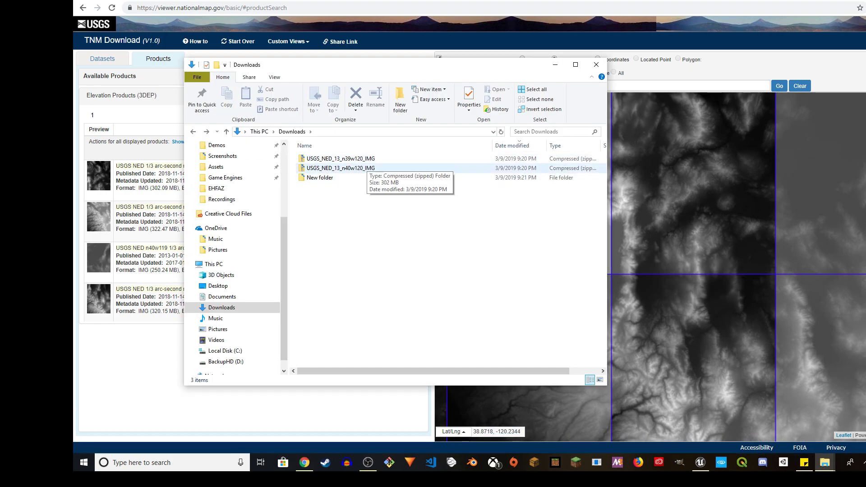
Examine the downloaded USGS archives in the Downloads folder, narrowing the Name column to reveal the file sizes.
left_click(389, 159)
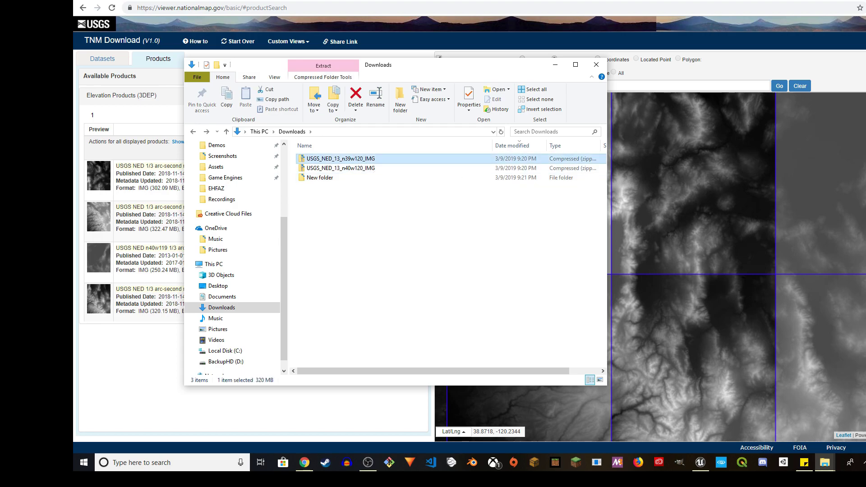
left_click_drag(492, 146, 406, 145)
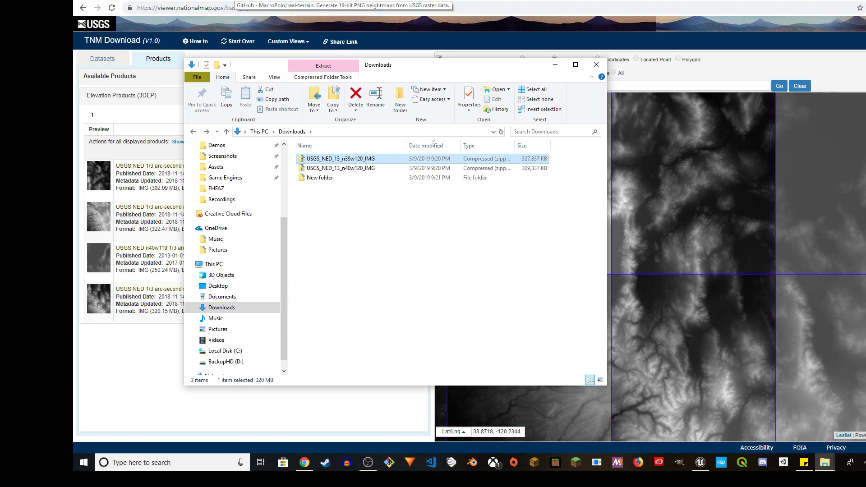
Open the real-terrain repository page on GitHub, highlight its full web address and look over the README introduction.
left_click(234, 1)
scroll(302, 38, "up", 6)
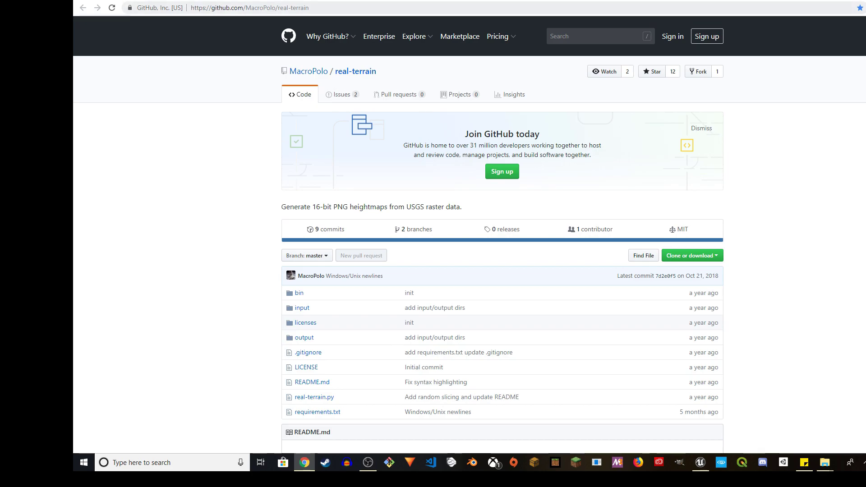
left_click(260, 8)
double_click(260, 7)
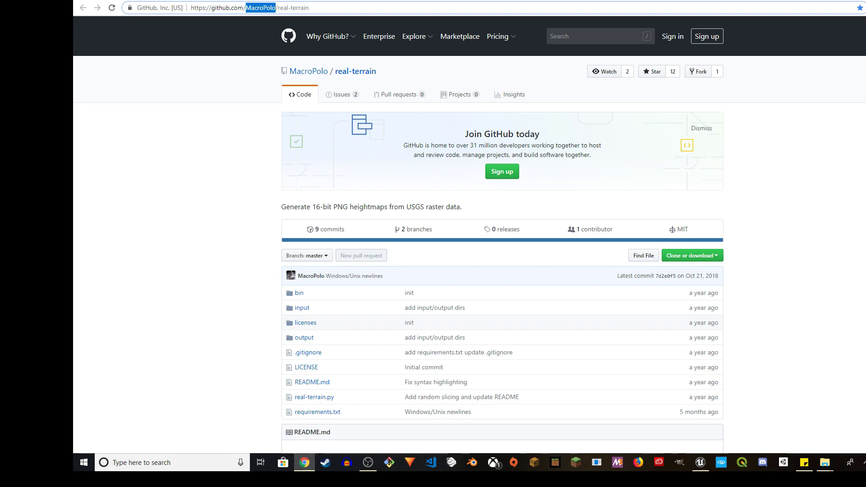
left_click_drag(311, 7, 191, 7)
scroll(505, 184, "down", 2)
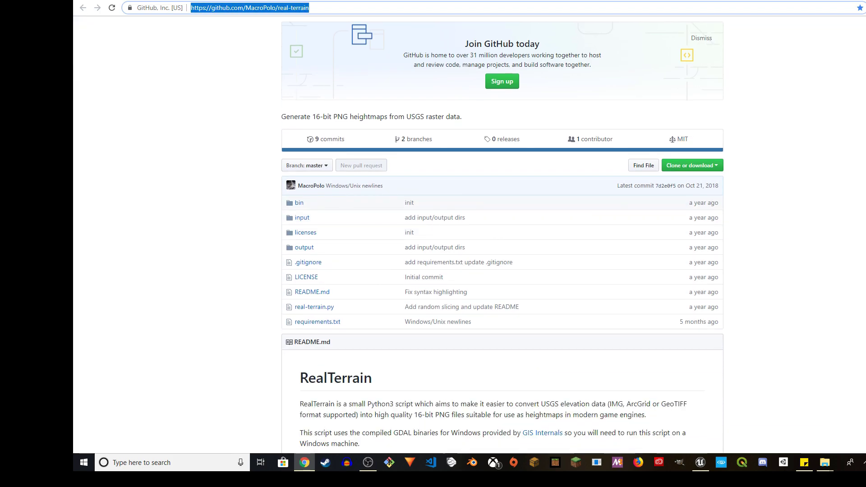
Download the real-terrain repository as a ZIP archive.
scroll(505, 184, "up", 1)
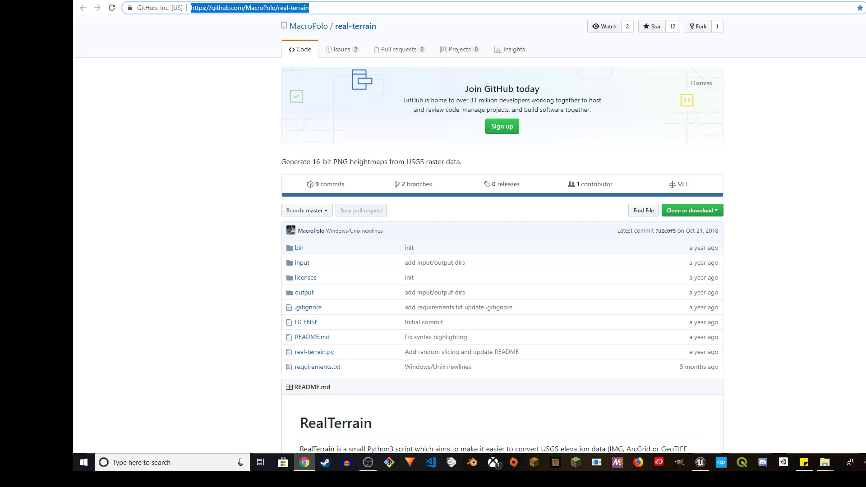
left_click(692, 210)
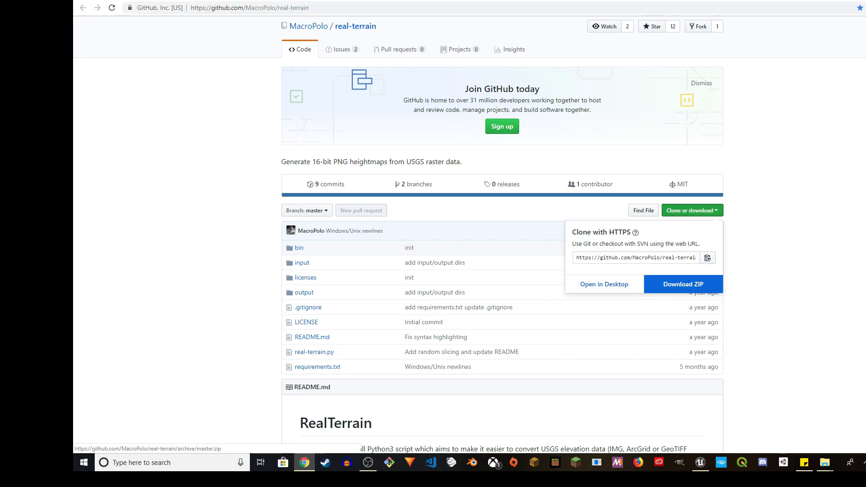
left_click(683, 284)
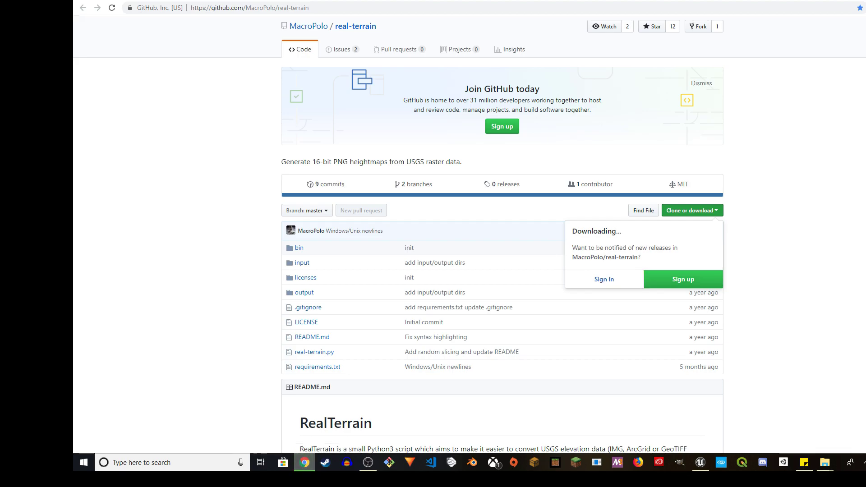
Extract the real-terrain-master archive in the Downloads folder and close the window showing the extracted files.
mouse_move(824, 462)
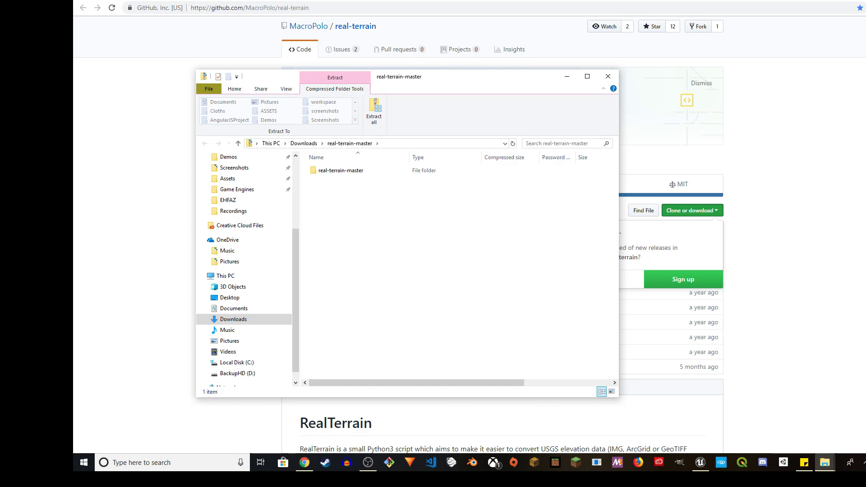
left_click(303, 142)
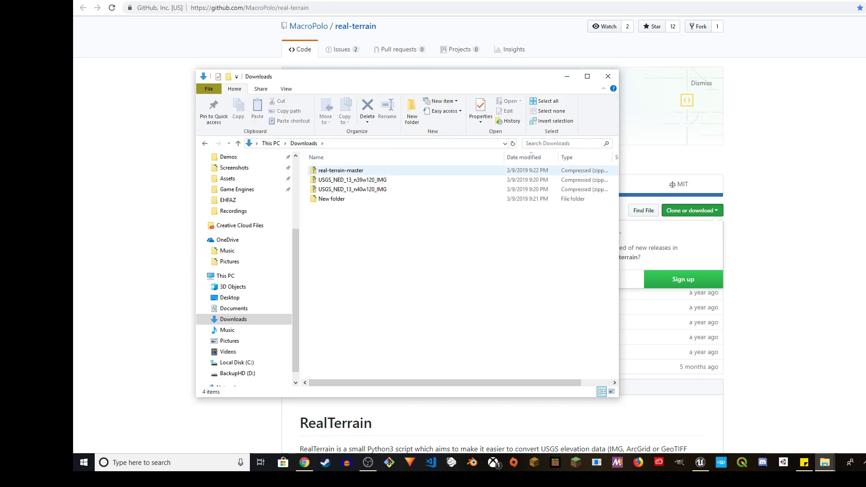
left_click(336, 170)
right_click(343, 170)
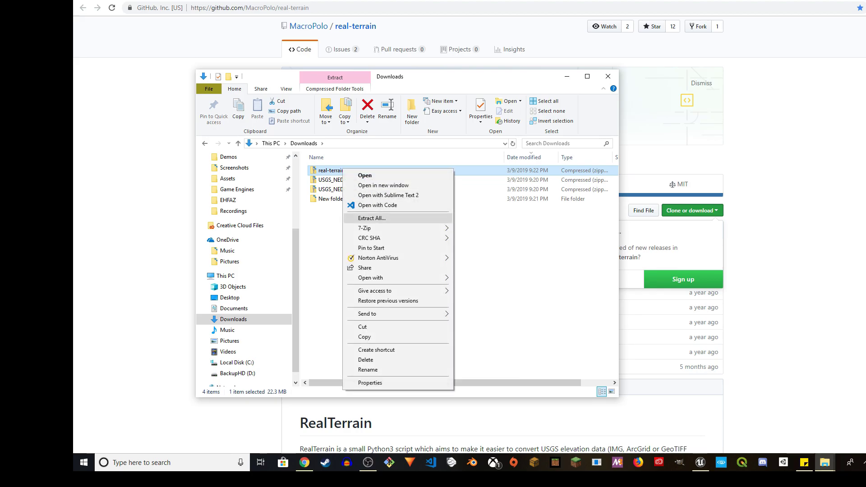
left_click(372, 218)
key("Return")
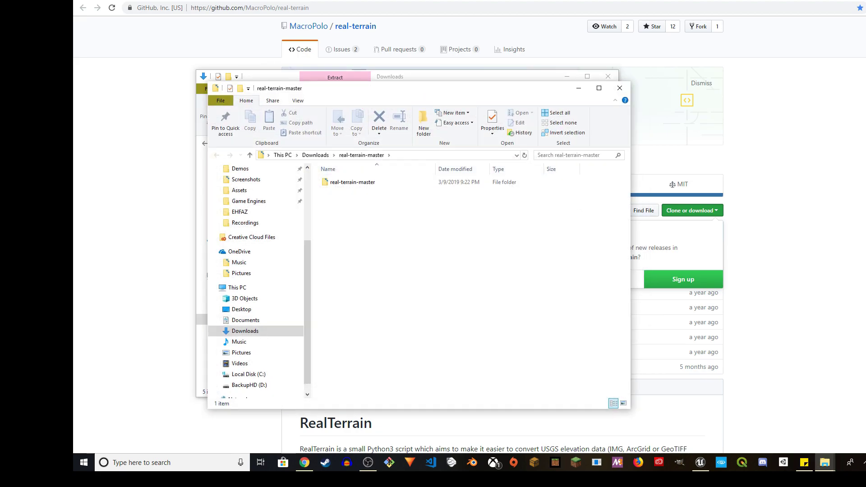
left_click(619, 88)
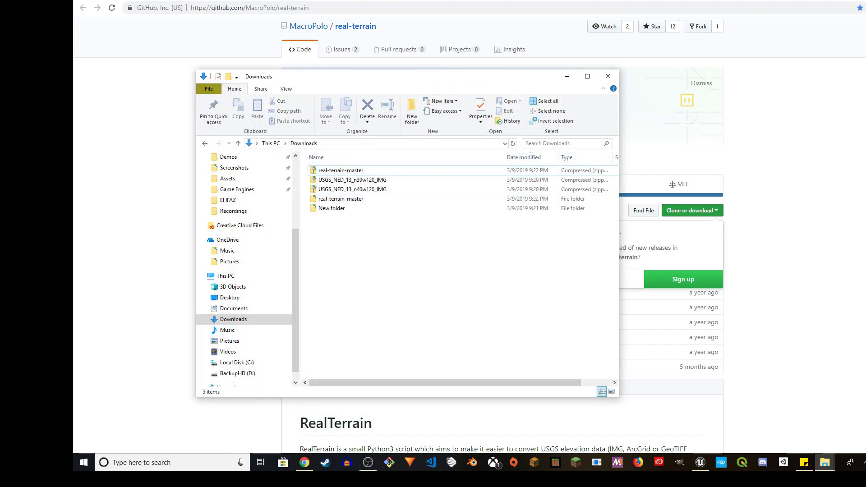
Look inside the extracted real-terrain-master folder and return to the Downloads folder.
double_click(341, 199)
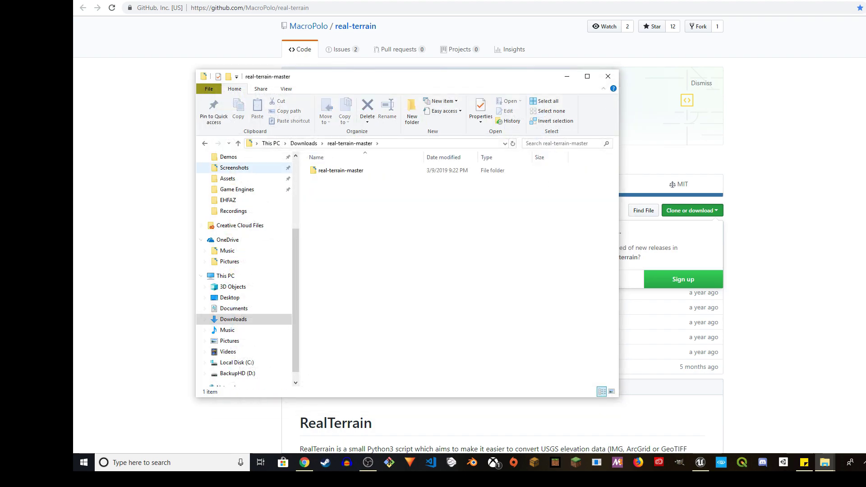
left_click(204, 143)
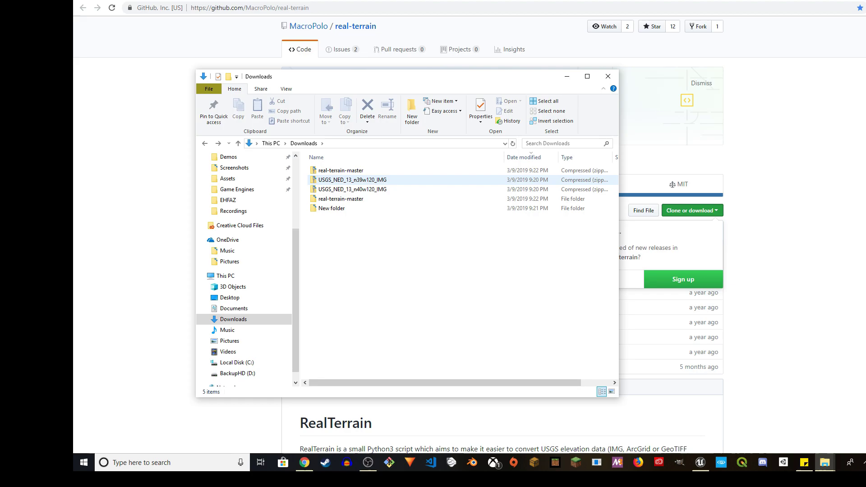
right_click(364, 180)
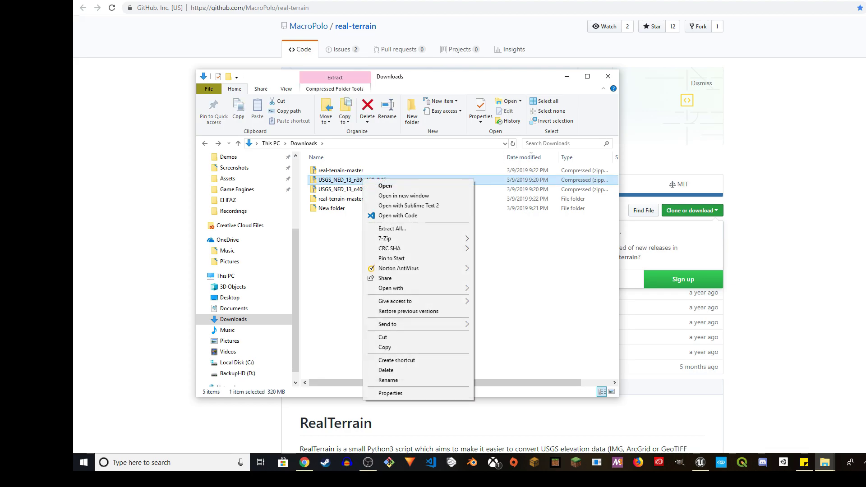
left_click(343, 234)
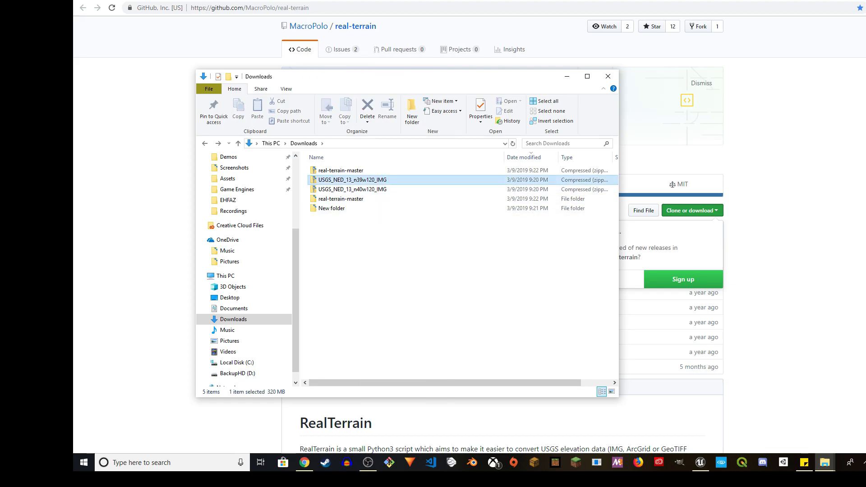
Extract the USGS_NED_13_n39w120_IMG and USGS_NED_13_n40w120_IMG archives in the Downloads folder and close the windows showing their extracted files.
right_click(375, 179)
left_click(406, 227)
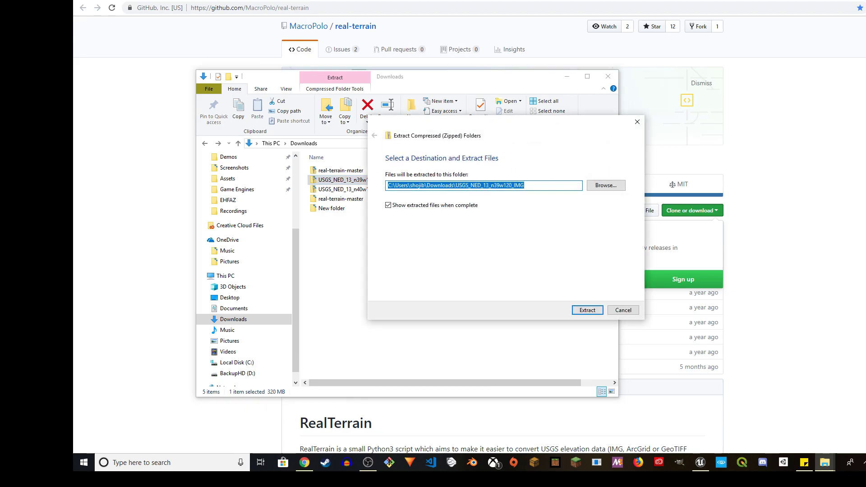
left_click(585, 308)
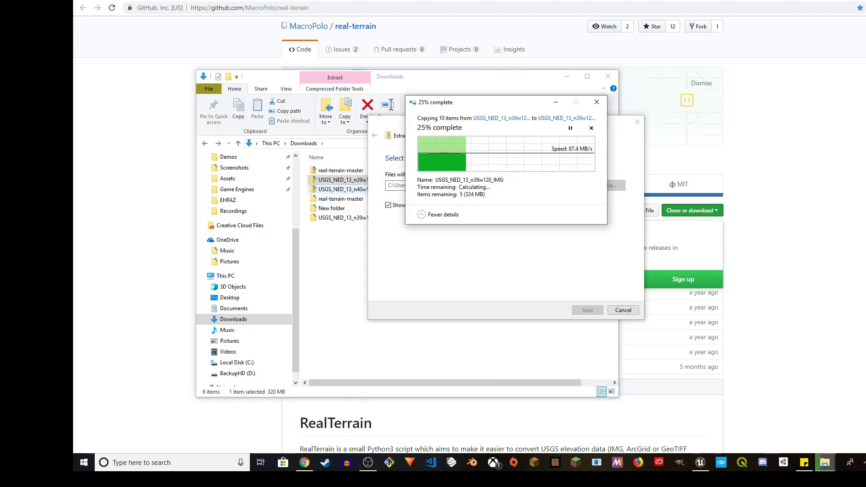
right_click(345, 189)
left_click(374, 239)
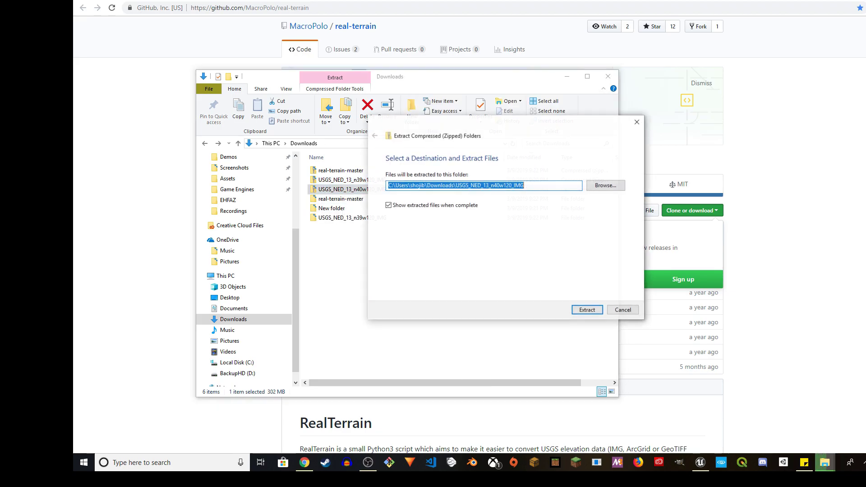
key("Return")
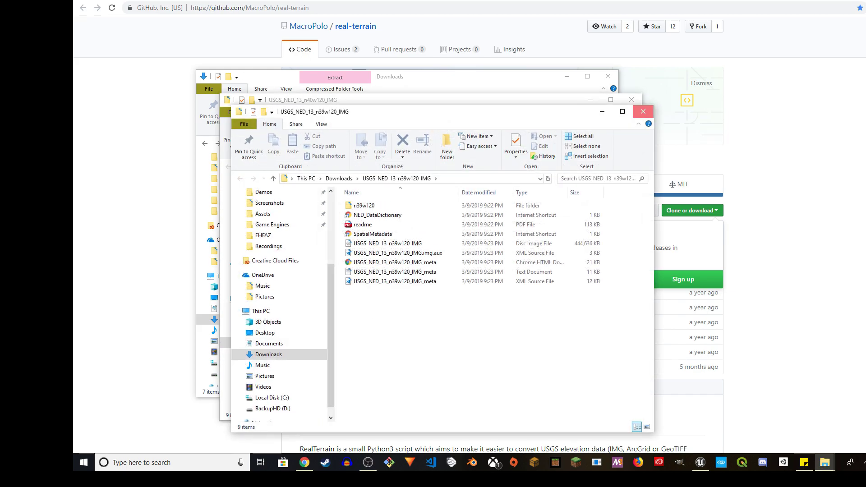
left_click(643, 112)
left_click(632, 99)
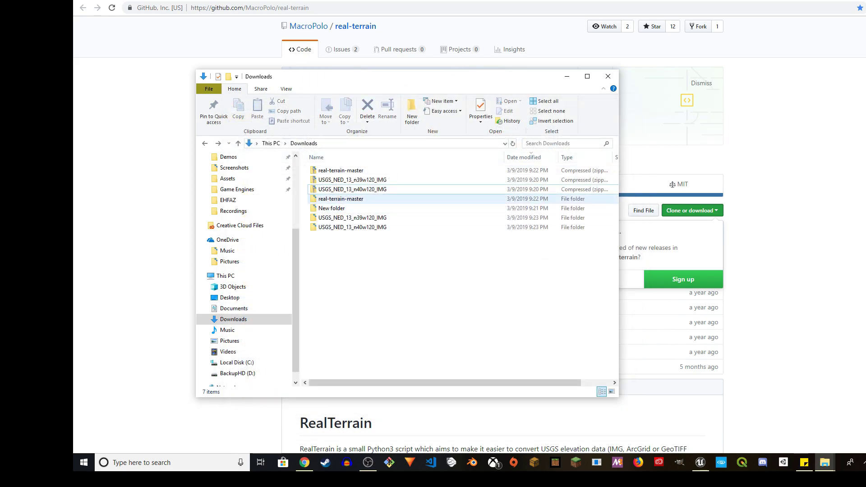
Copy the USGS_NED_13_n39w120_IMG disc image from its extracted folder into the input folder of real-terrain-master.
left_click(351, 180)
double_click(341, 207)
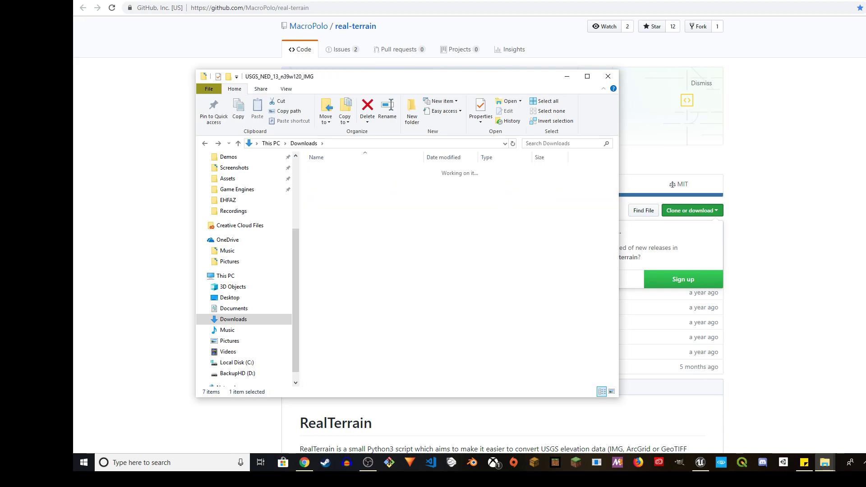
left_click(352, 208)
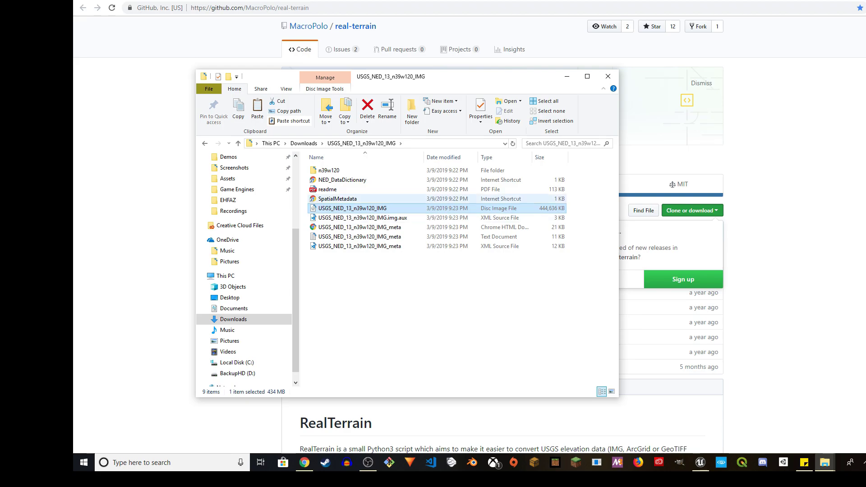
key("alt+Up")
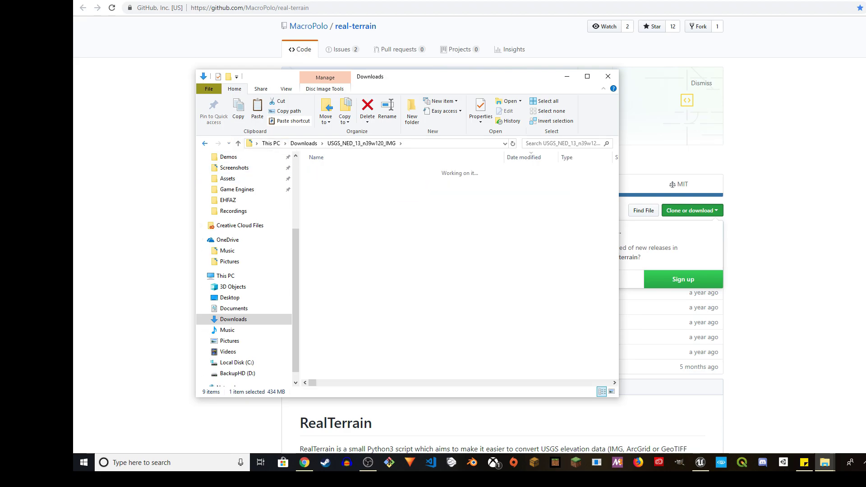
double_click(341, 198)
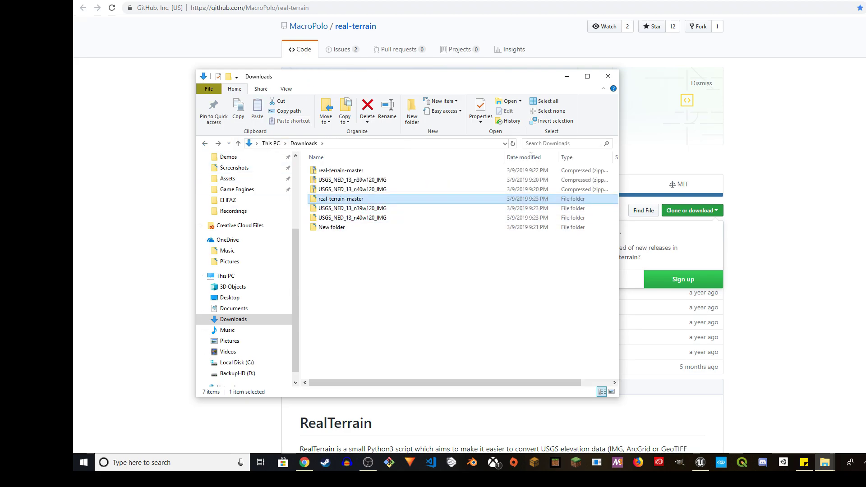
double_click(325, 179)
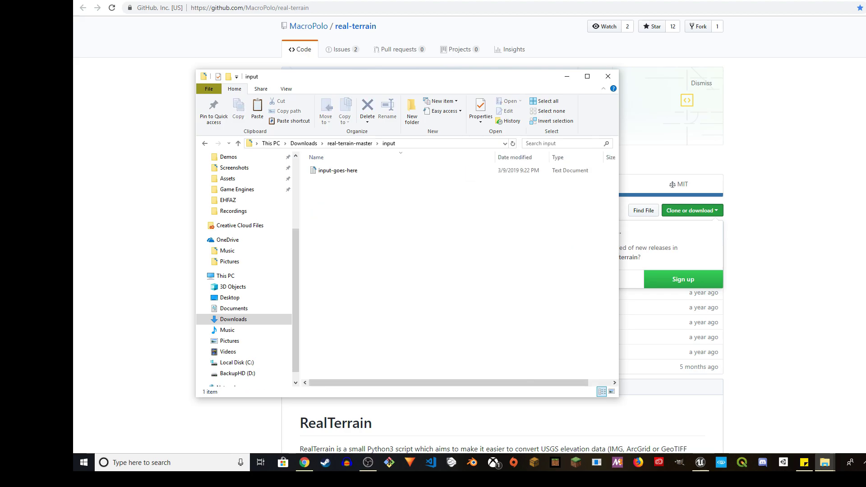
key("ctrl+v")
key("alt+Up")
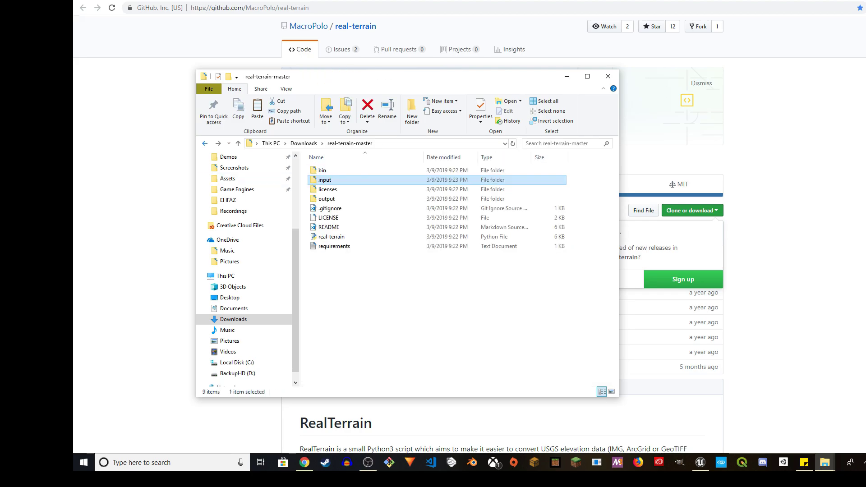
Copy the USGS_NED_13_n40w120_IMG disc image from its extracted folder into the input folder of real-terrain-master.
key("alt+Up")
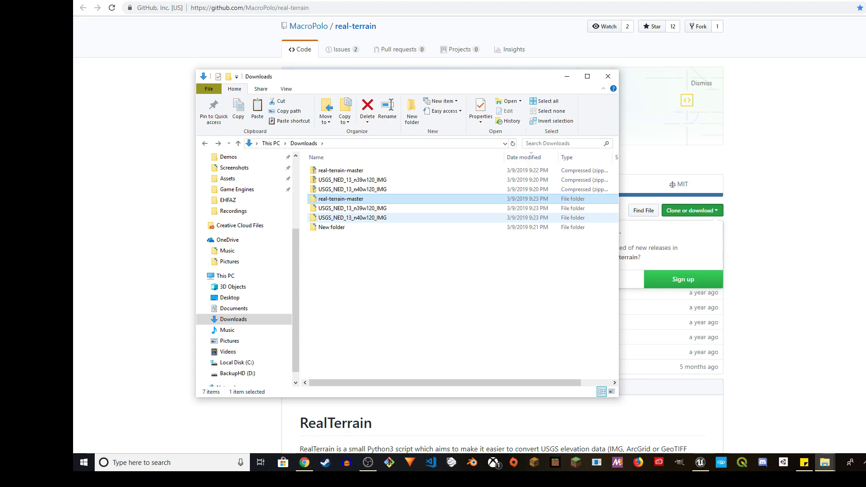
double_click(352, 217)
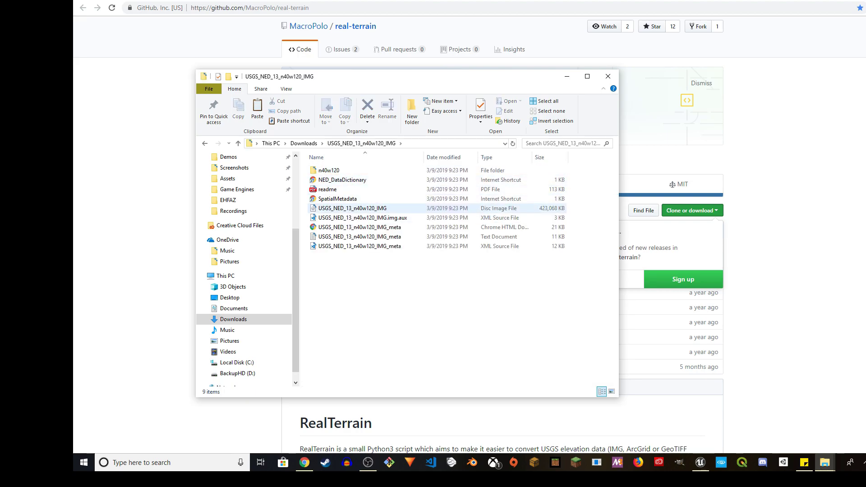
left_click(352, 208)
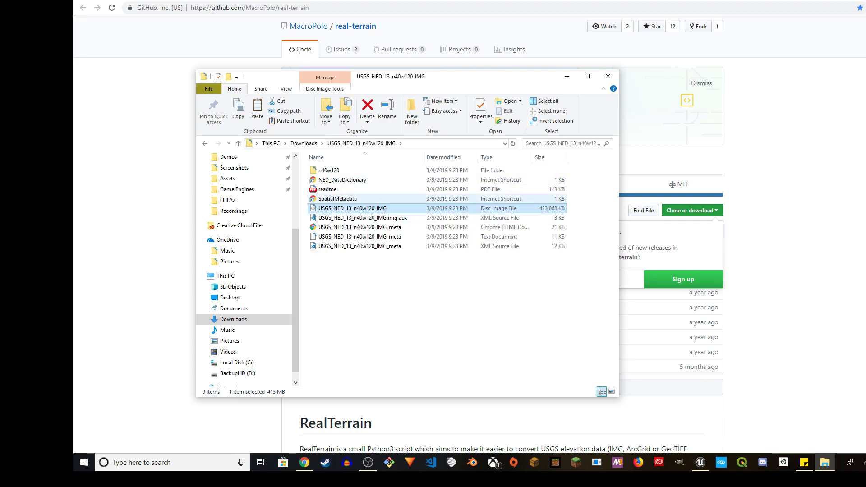
key("alt+Left")
key("alt+Left")
key("alt+Left")
key("alt+Left")
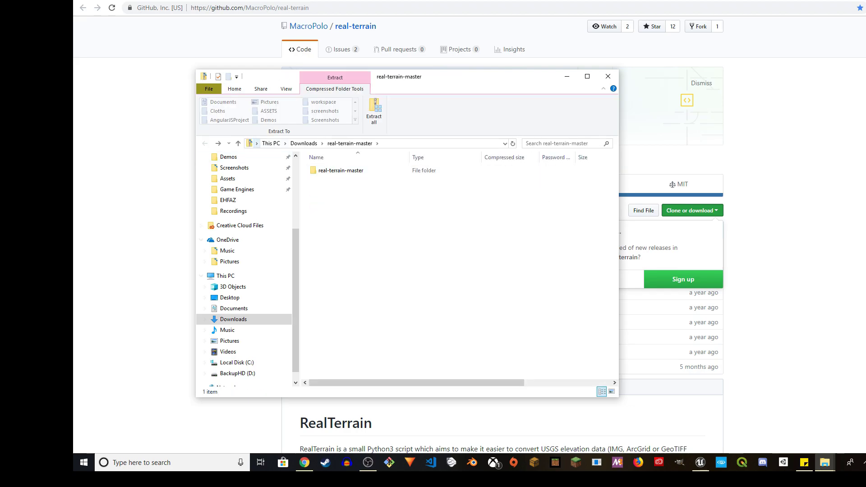
key("Up")
key("Up")
key("Return")
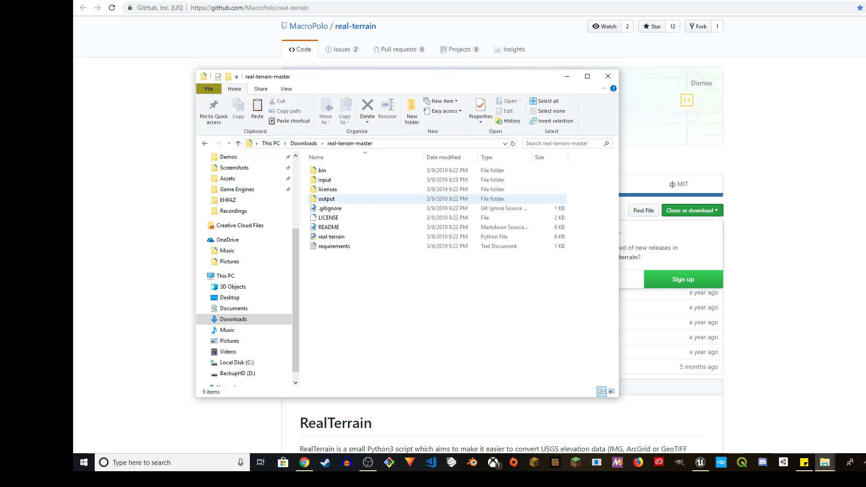
key("Up")
key("Up")
key("Return")
key("ctrl+v")
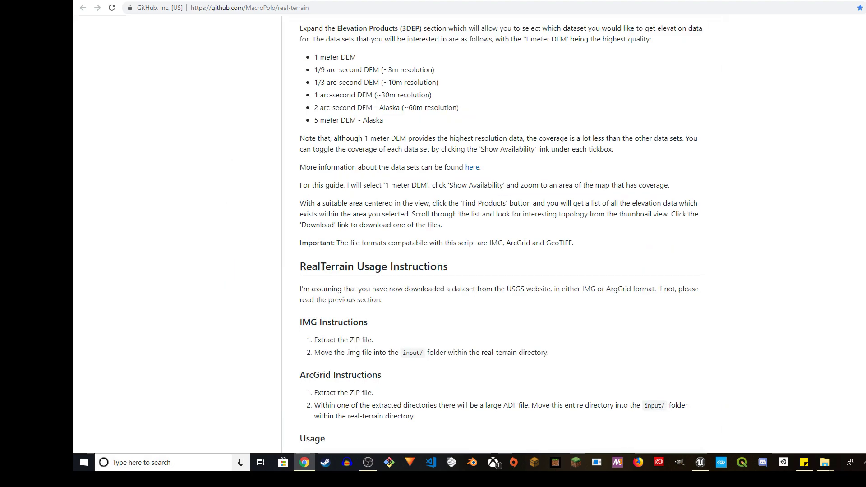
Open a Command Prompt window, enlarge it and move it nearer the middle of the screen.
left_click(167, 462)
type("cmd")
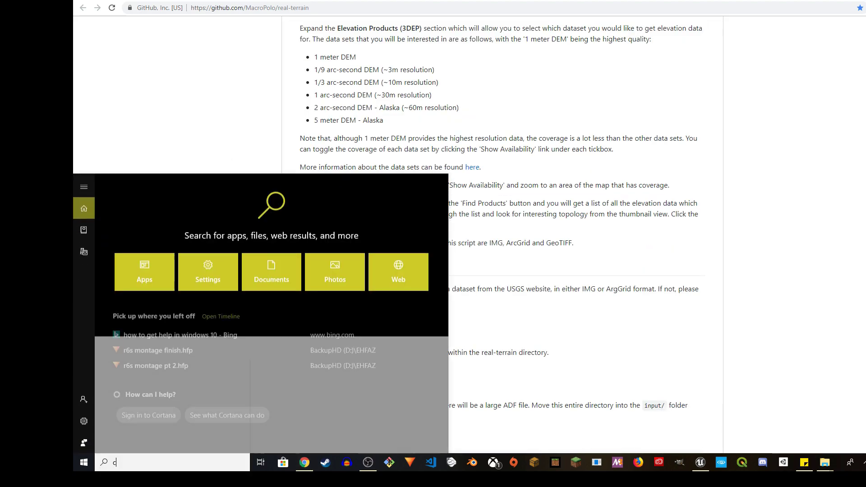
key("Return")
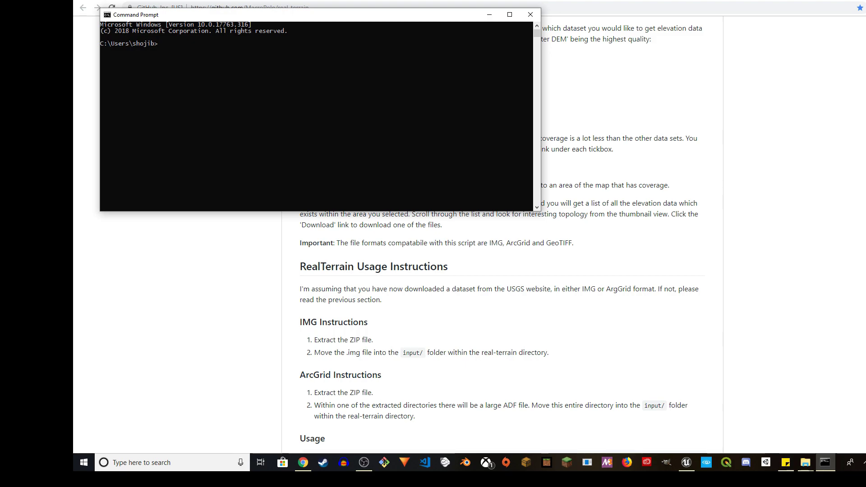
left_click_drag(539, 210, 563, 301)
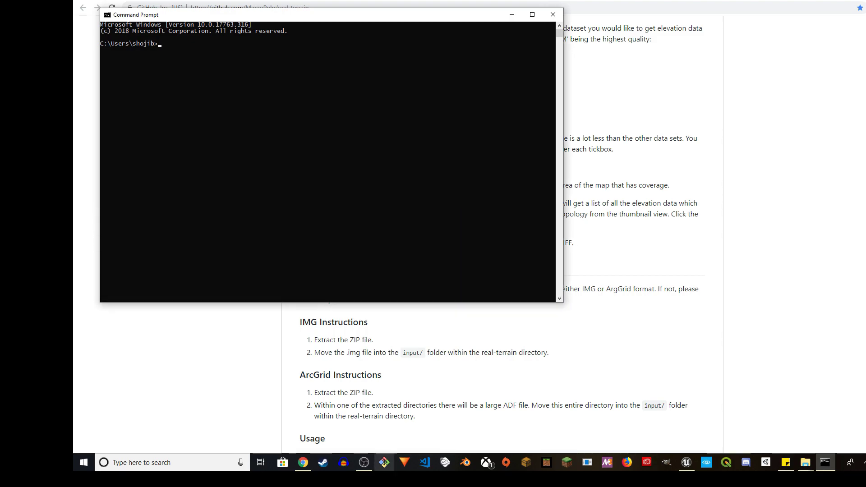
left_click_drag(187, 15, 267, 98)
left_click(267, 145)
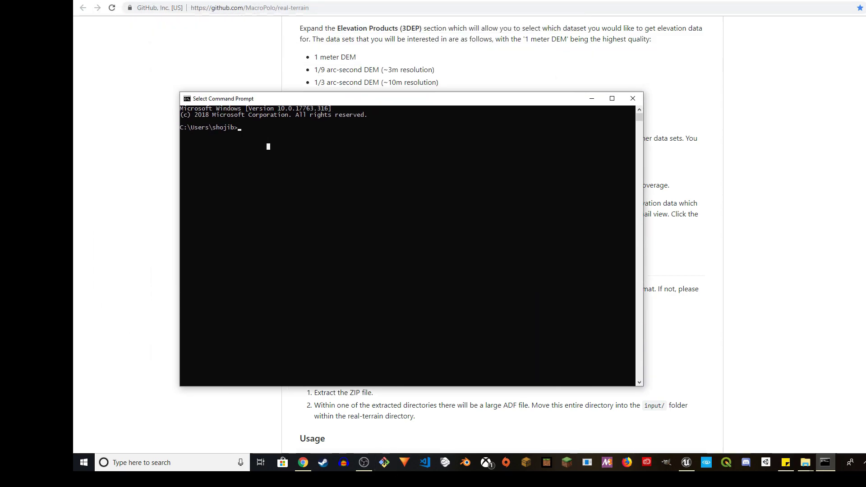
Change the Command Prompt's working directory to the extracted real-terrain-master folder in Downloads using cd.
type("cd")
left_click(805, 462)
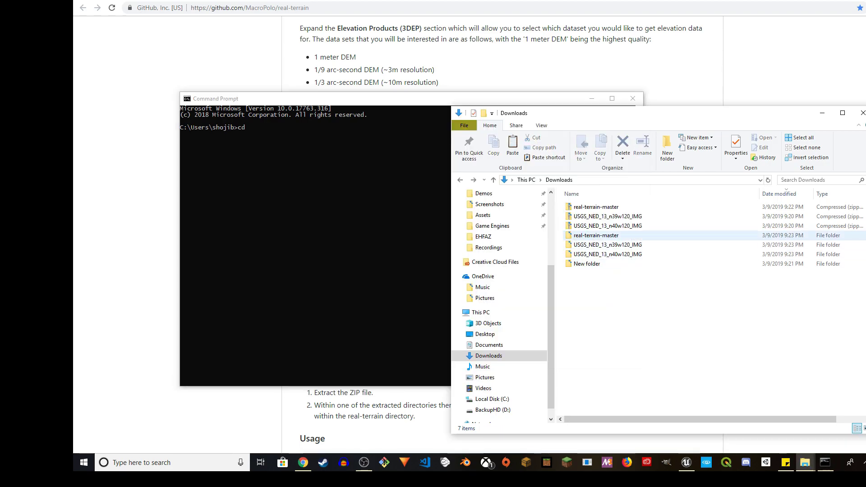
left_click_drag(596, 235, 316, 226)
key("alt+Tab")
key("Return")
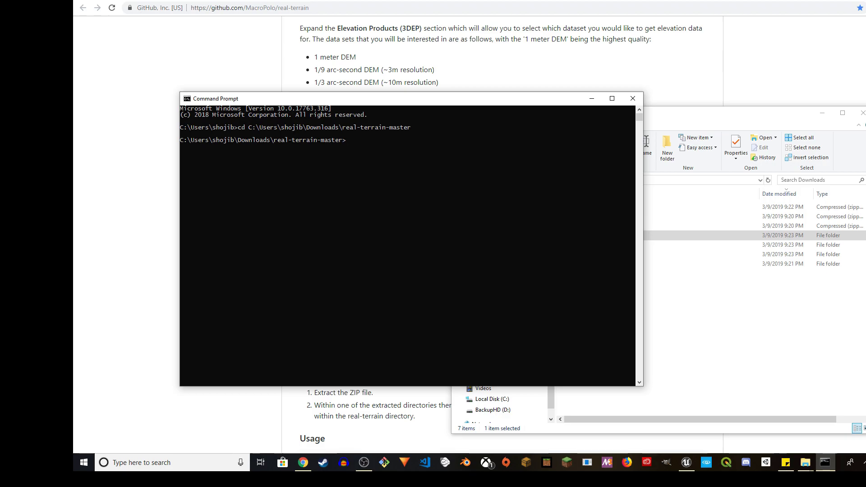
Find the Usage section of the real-terrain README on GitHub and highlight its python real-terrain.py --help command.
key("alt+Tab")
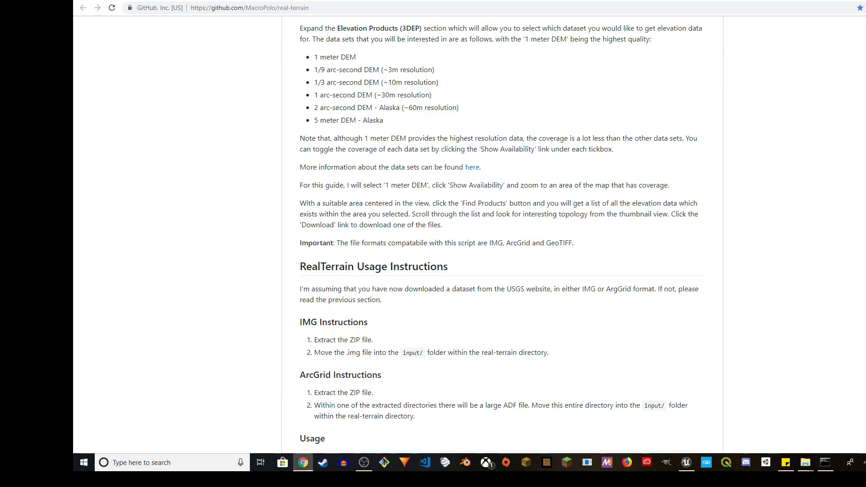
scroll(502, 234, "down", 7)
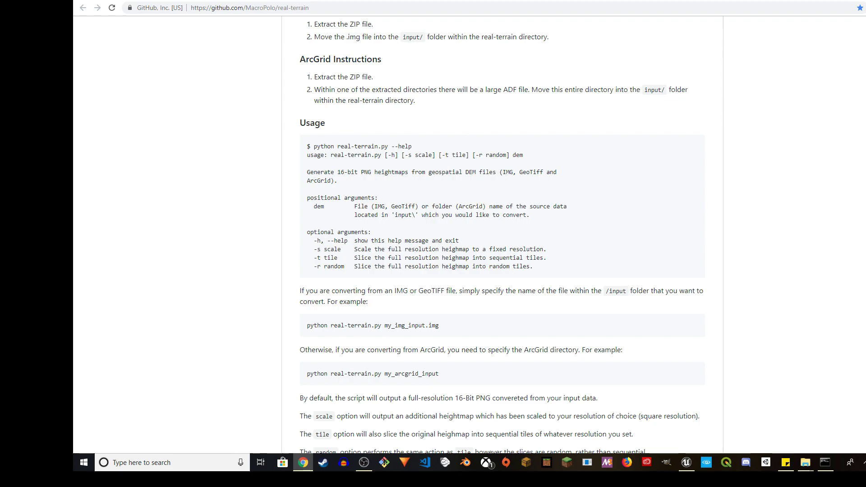
left_click_drag(411, 146, 320, 147)
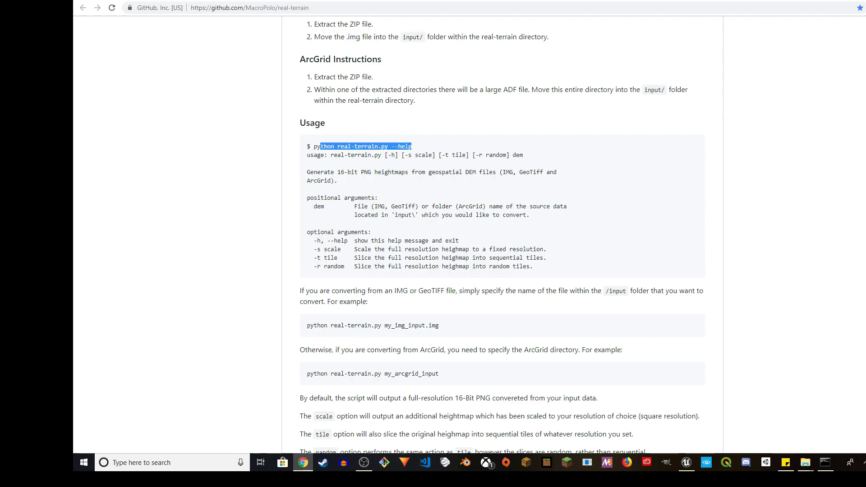
Search Google for "python" in a new browser tab and look over the available releases on the Python downloads page.
double_click(321, 146)
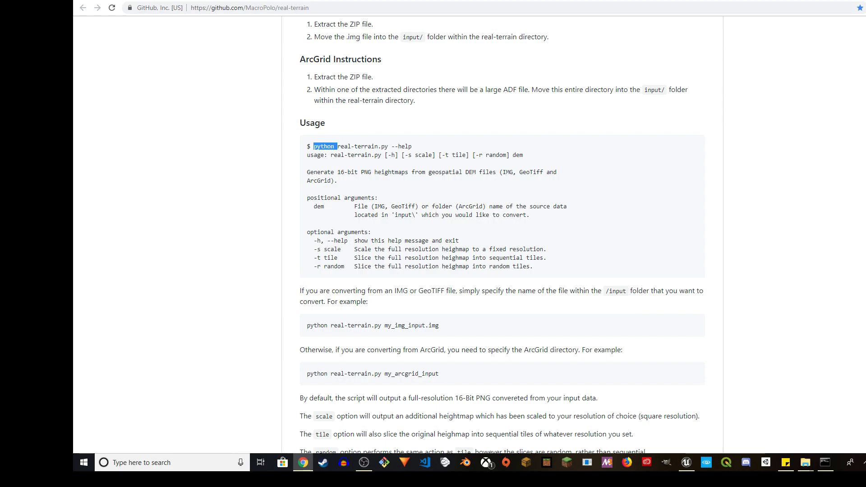
key("ctrl+c")
key("ctrl+t")
key("ctrl+v")
key("Return")
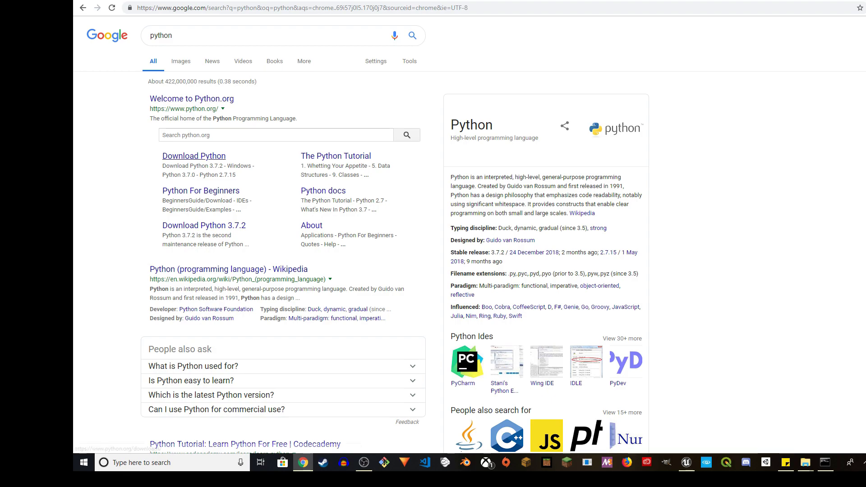
left_click(194, 156)
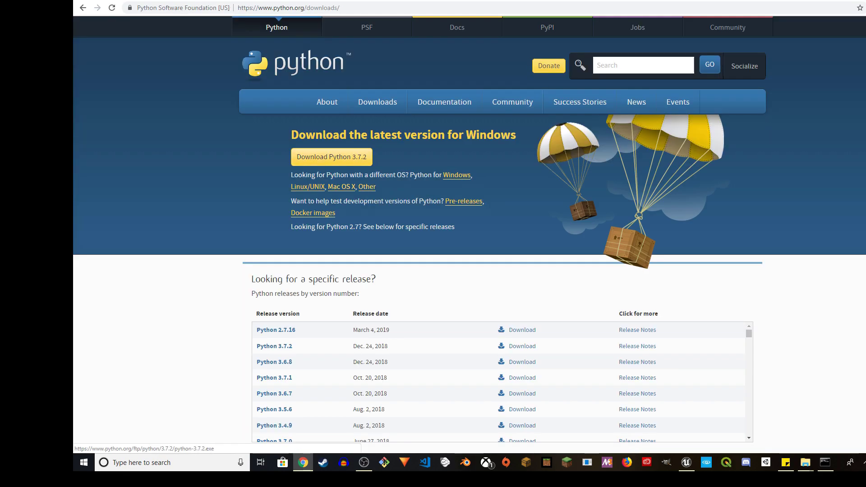
scroll(469, 235, "down", 5)
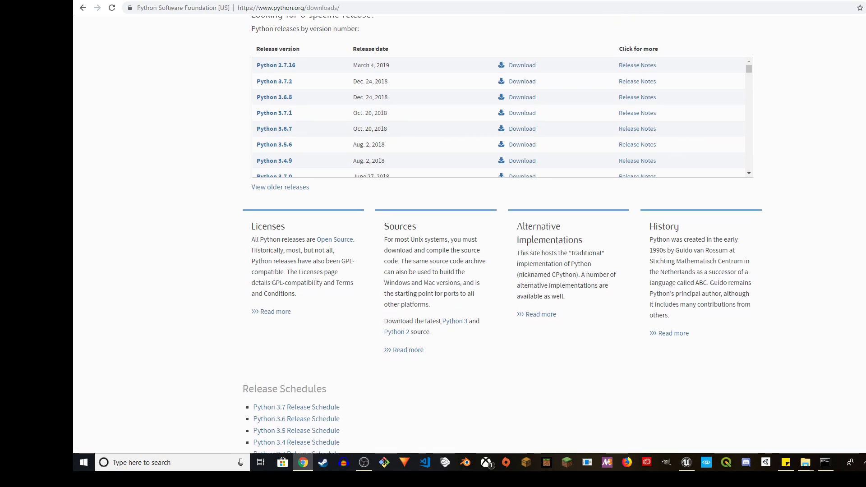
scroll(469, 234, "up", 5)
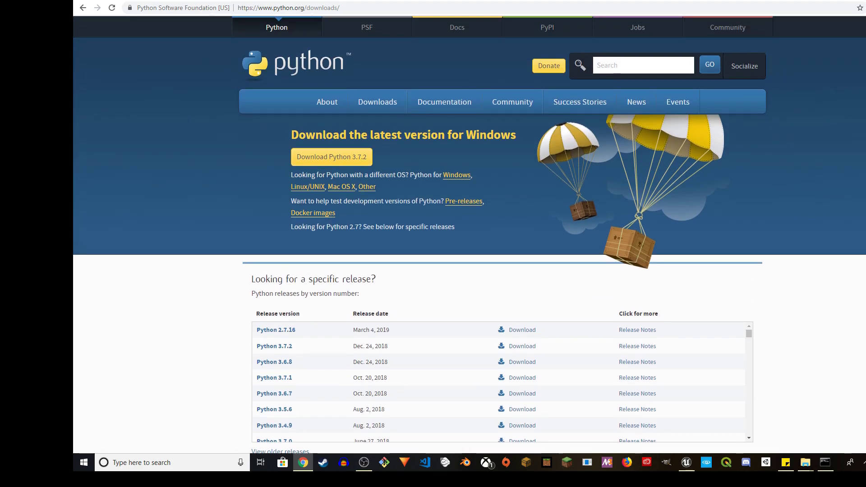
Run python -h in the Command Prompt, look through its help output and return to the real-terrain README's Usage section.
key("alt+Tab")
left_click(449, 277)
type("pyth")
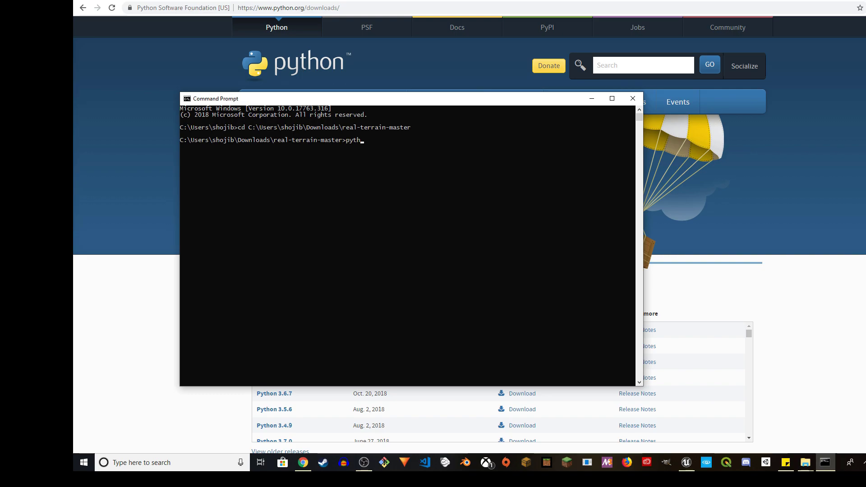
type("on -h")
key("Return")
scroll(407, 246, "up", 12)
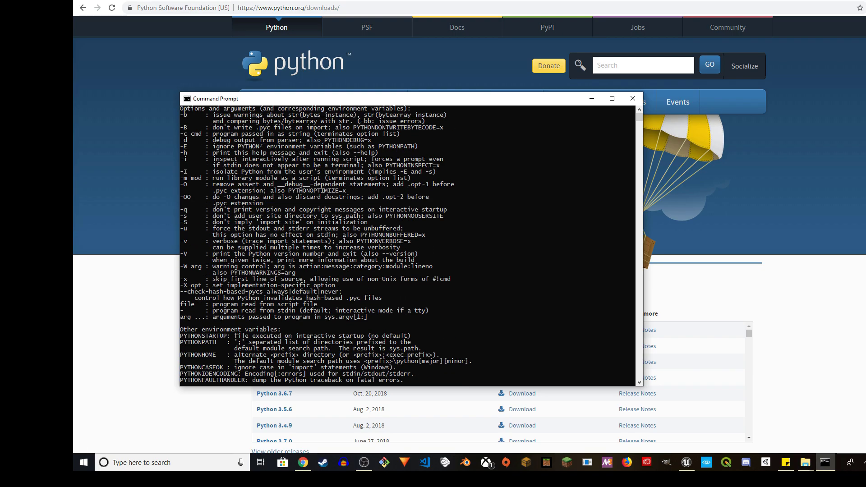
scroll(408, 246, "down", 17)
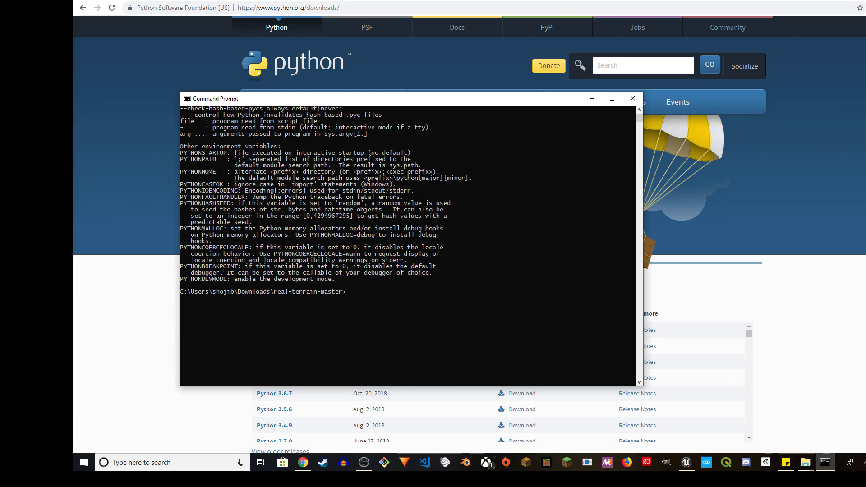
key("alt+Tab")
left_click(514, 225)
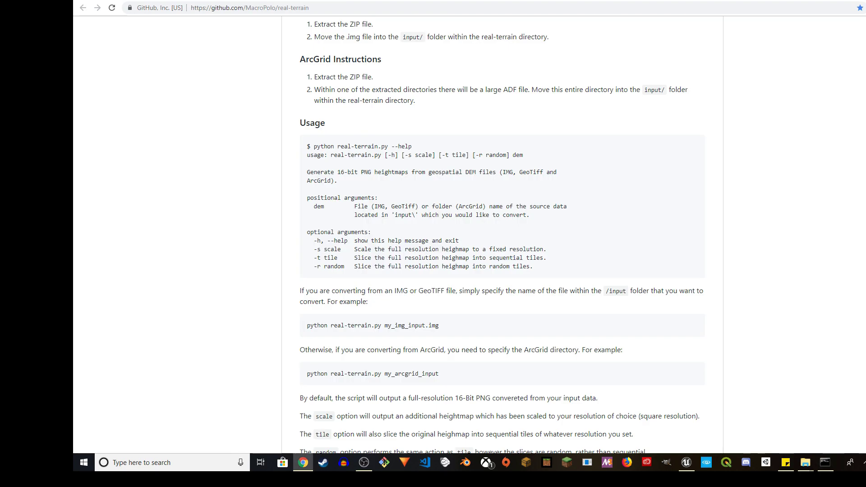
Read the README's Usage section and highlight the IMG conversion example, python real-terrain.py my_img_input.img.
left_click_drag(314, 146, 411, 146)
left_click(411, 147)
scroll(502, 234, "down", 2)
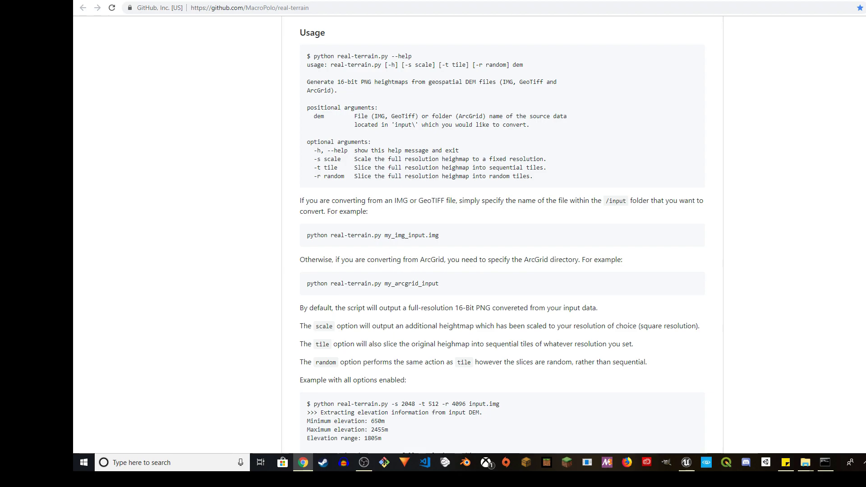
scroll(315, 279, "up", 1)
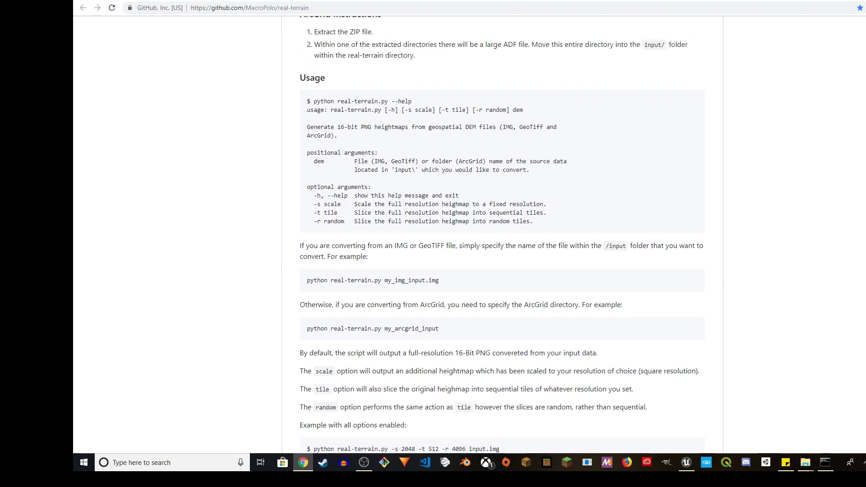
left_click_drag(307, 280, 438, 280)
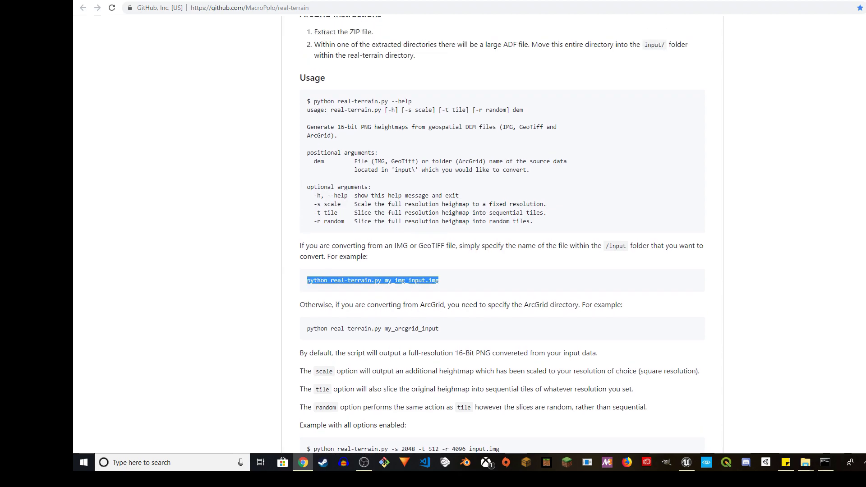
Switch to the Command Prompt and enter python real-terrain.py at the prompt without running it.
key("alt+Tab")
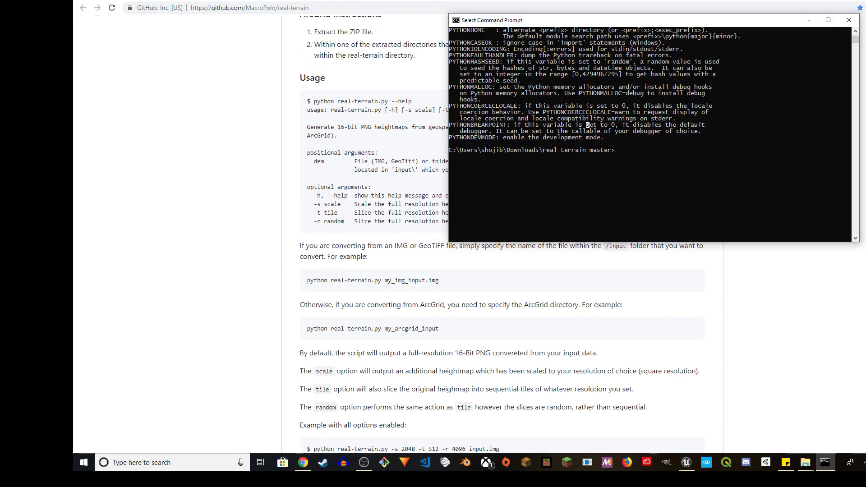
key("Escape")
type("python")
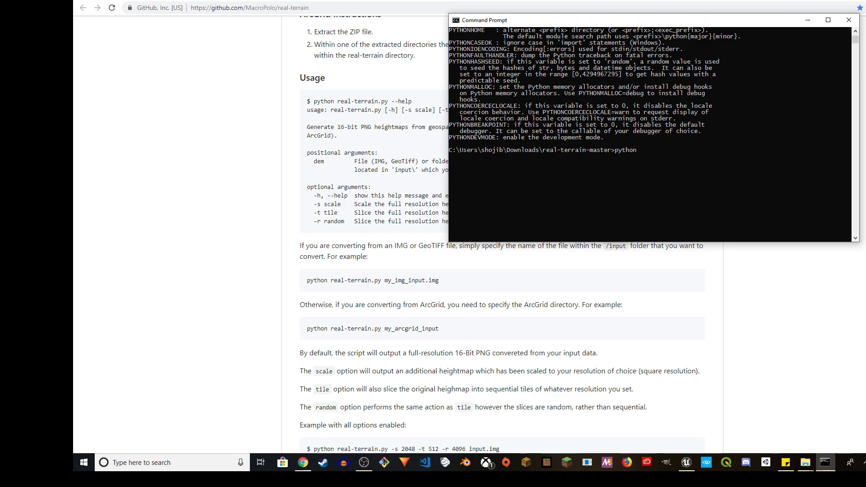
type(" real-terrain.py")
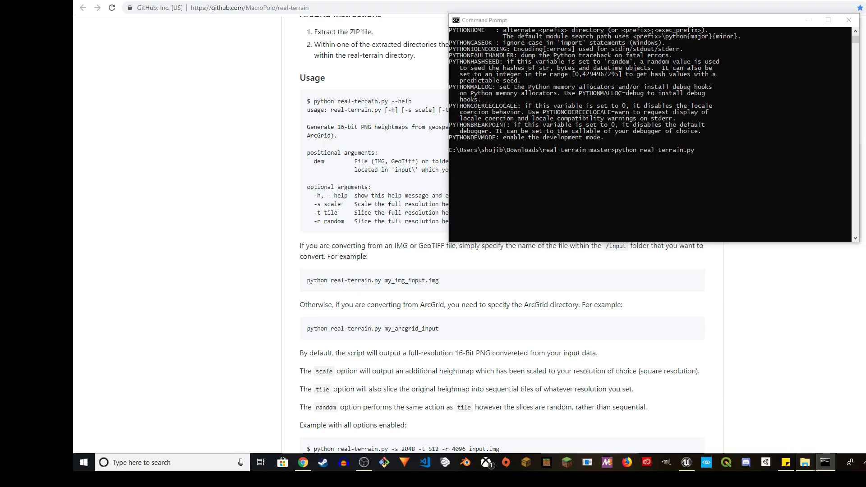
In File Explorer, open real-terrain-master's input folder and copy the file name USGS_NED_13_n40w120_IMG.
mouse_move(805, 462)
left_click(770, 419)
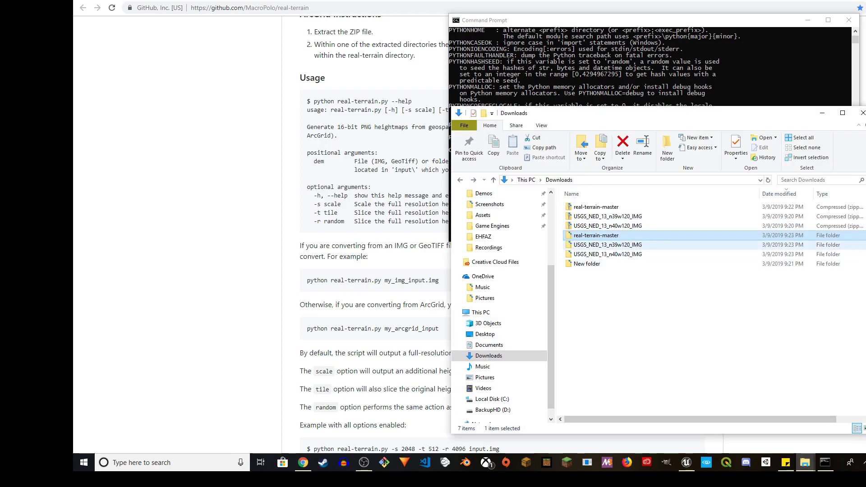
double_click(607, 244)
left_click(559, 180)
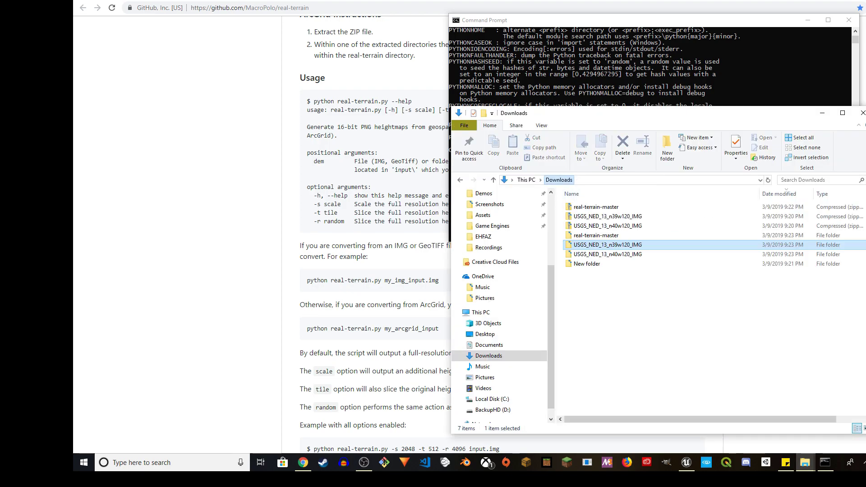
double_click(596, 235)
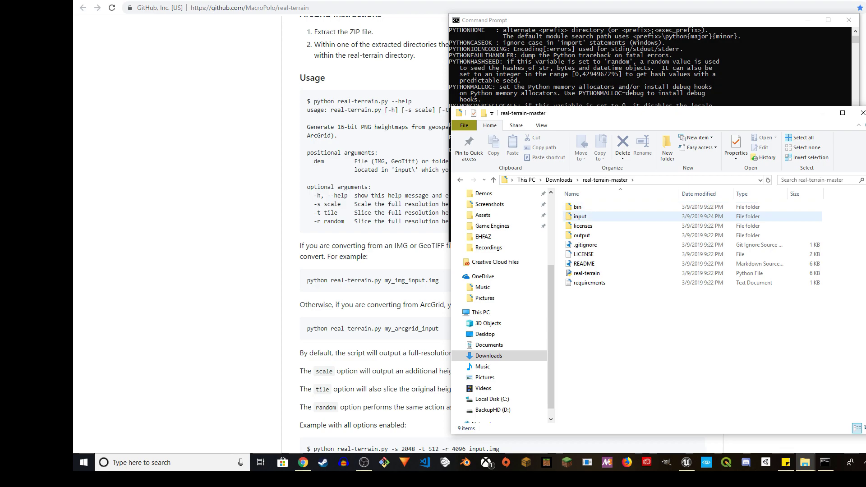
double_click(582, 216)
left_click(607, 207)
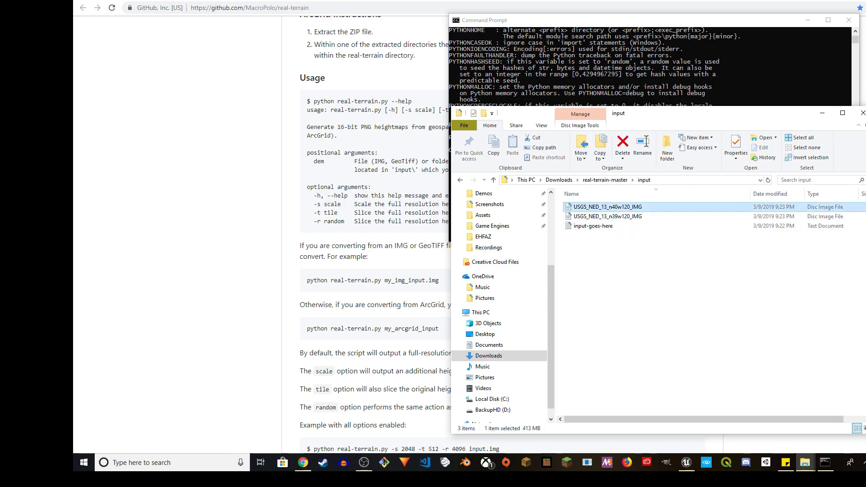
key("F2")
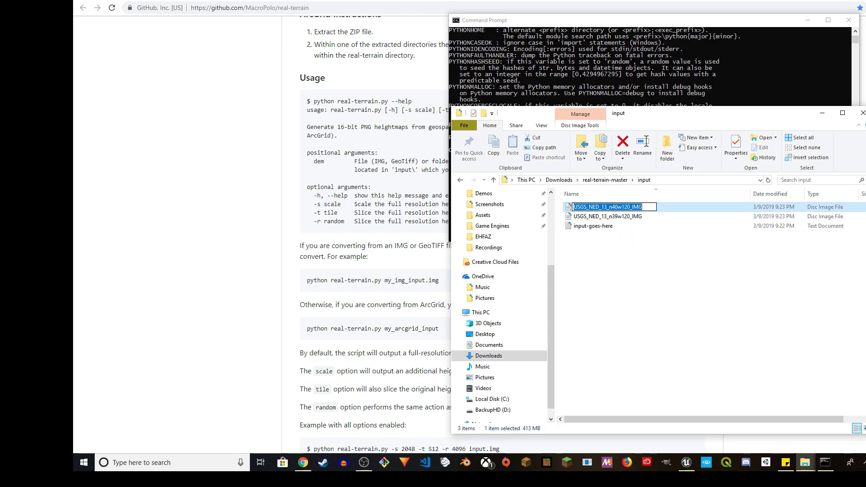
key("ctrl+c")
Return to the Command Prompt, append the copied name USGS_NED_13_n40w120_IMG to the command and try to run it.
key("alt+Tab")
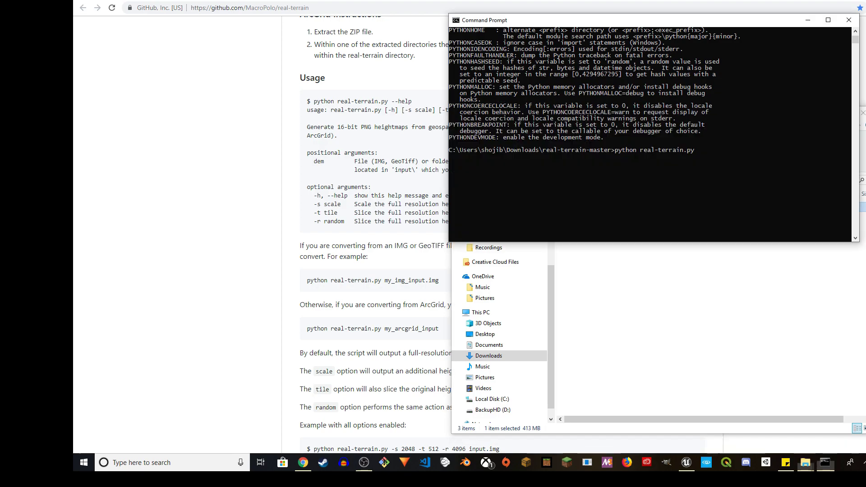
key("ctrl+v")
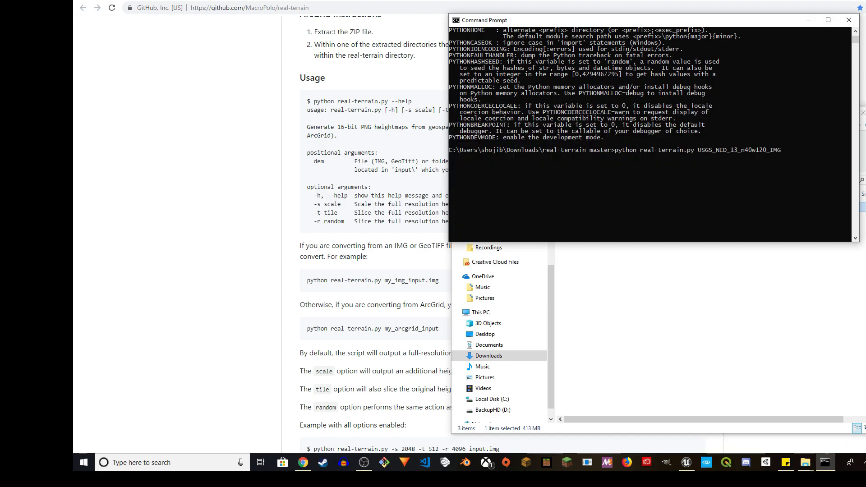
key("Return")
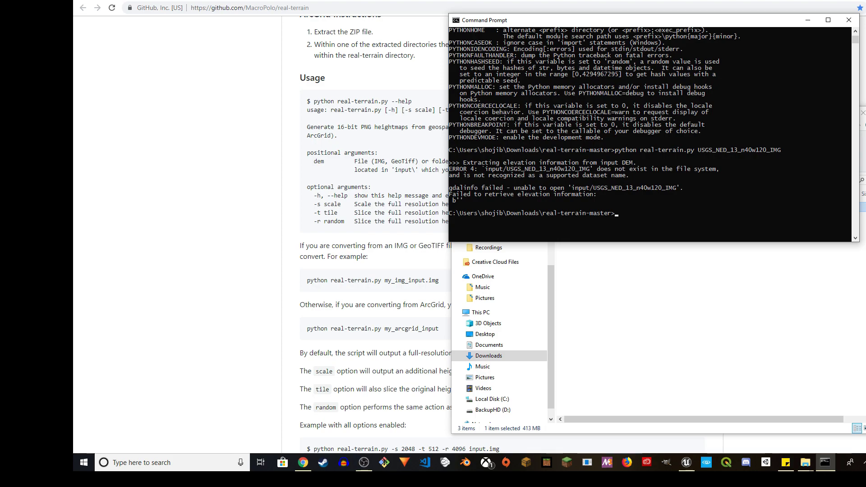
Rerun the previous command with the .img extension added, as python real-terrain.py USGS_NED_13_n40w120_IMG.img.
key("Up")
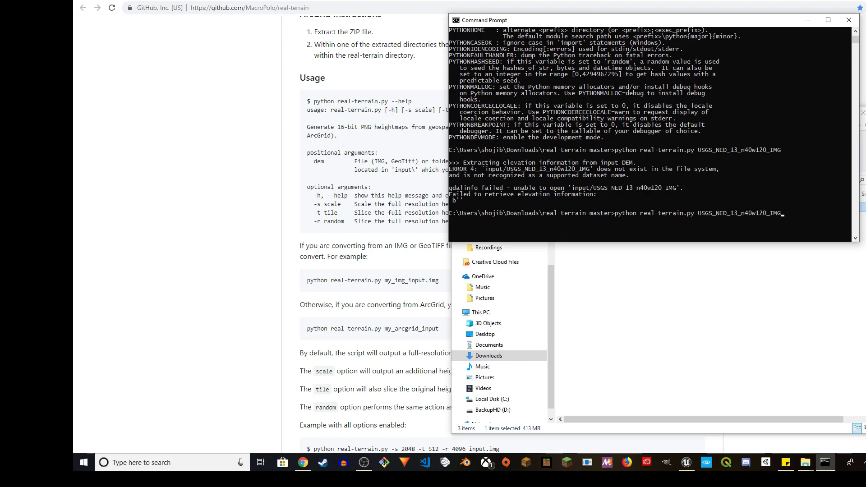
type(".img")
key("Return")
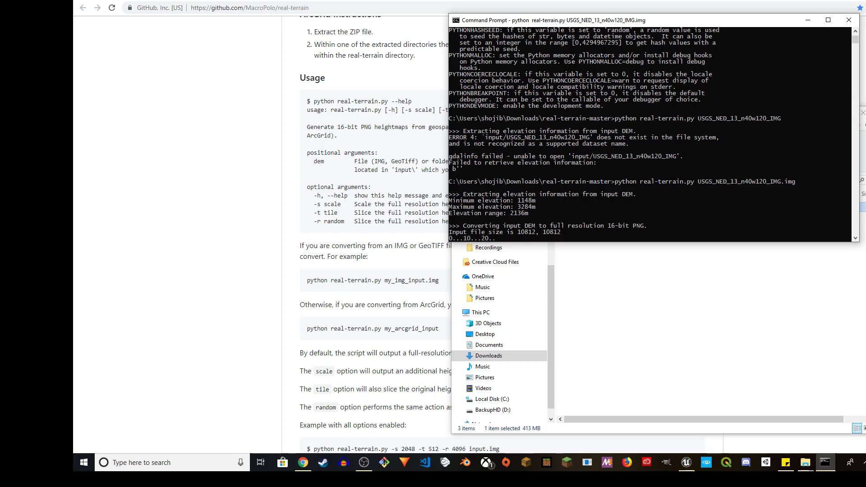
Check the second input file's name and convert it by running python real-terrain.py USGS_NED_13_n39w120_IMG.img.
left_click(631, 271)
left_click(607, 217)
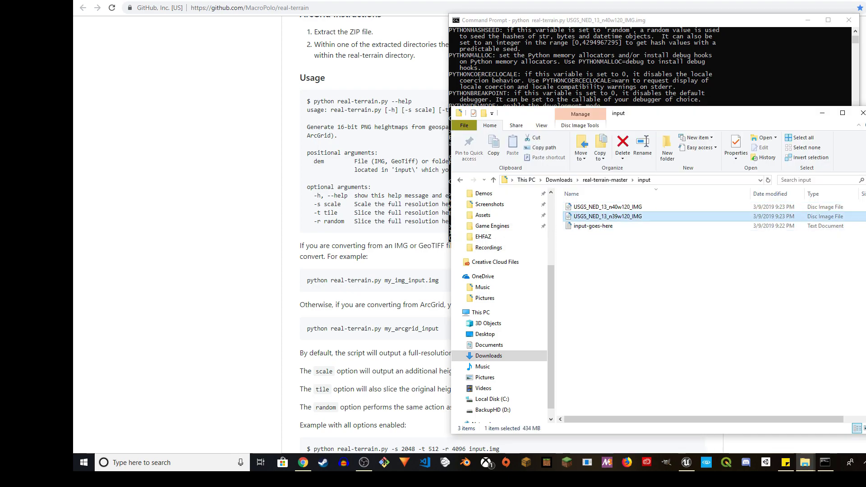
key("F2")
key("alt+Tab")
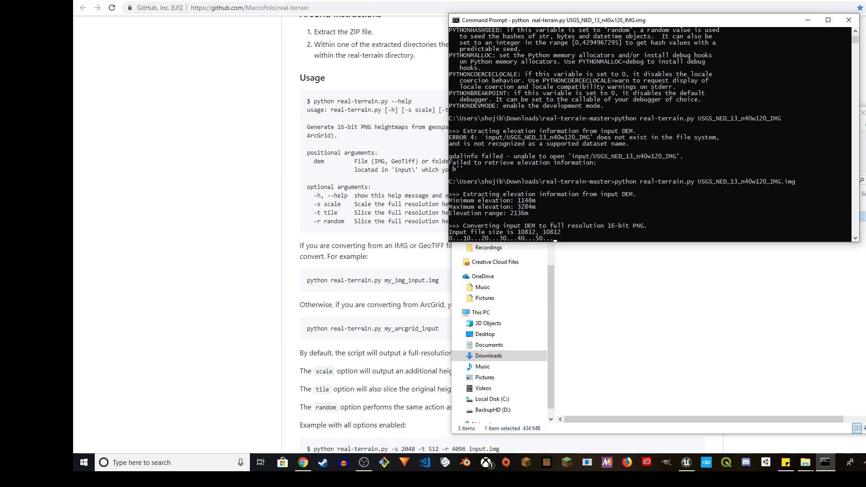
key("Up")
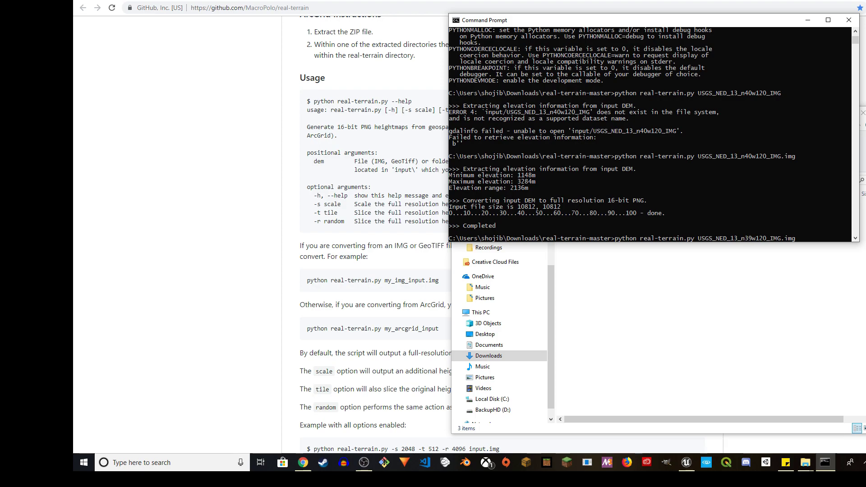
key("Return")
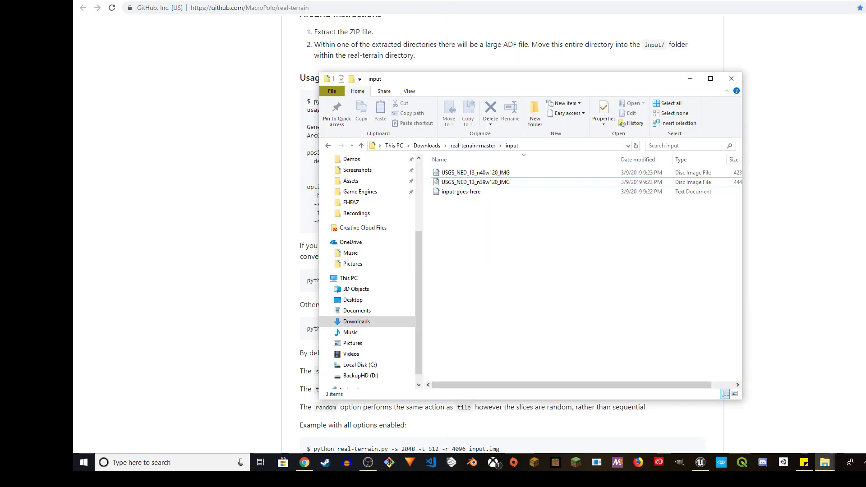
Open real-terrain-master's output folder, widen the Name column and look over the two generated PNG heightmaps.
left_click(473, 145)
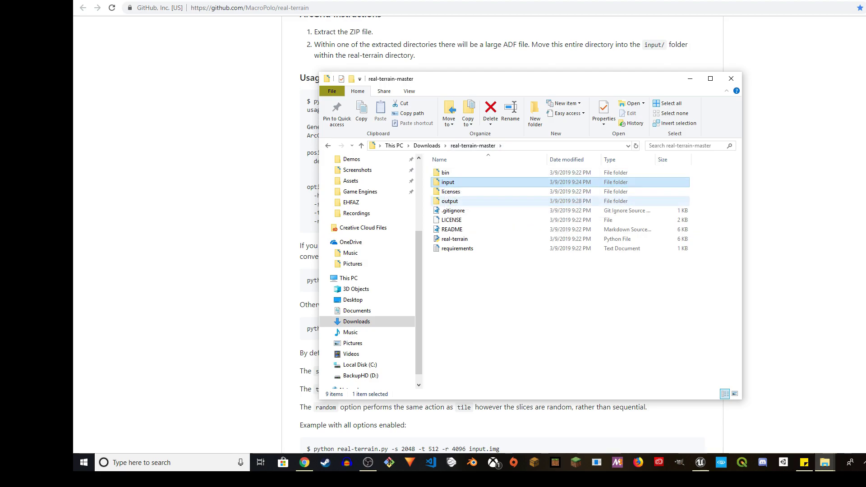
double_click(449, 201)
left_click(724, 393)
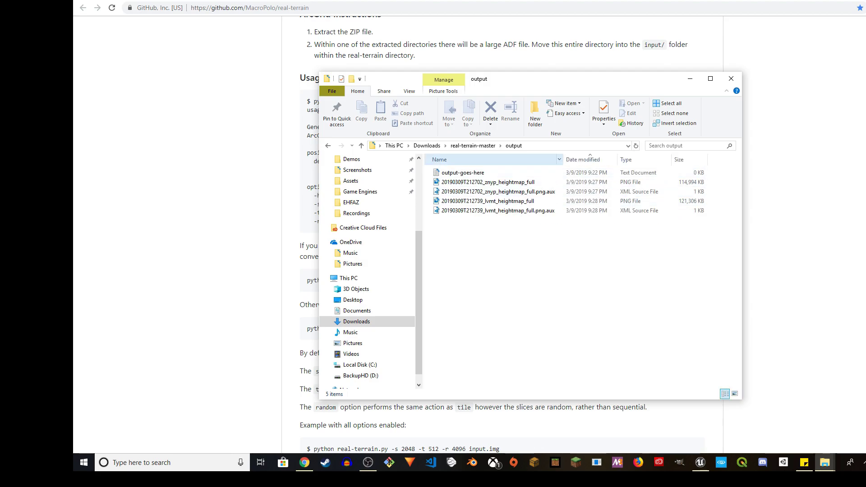
left_click_drag(563, 159, 580, 159)
left_click(497, 182)
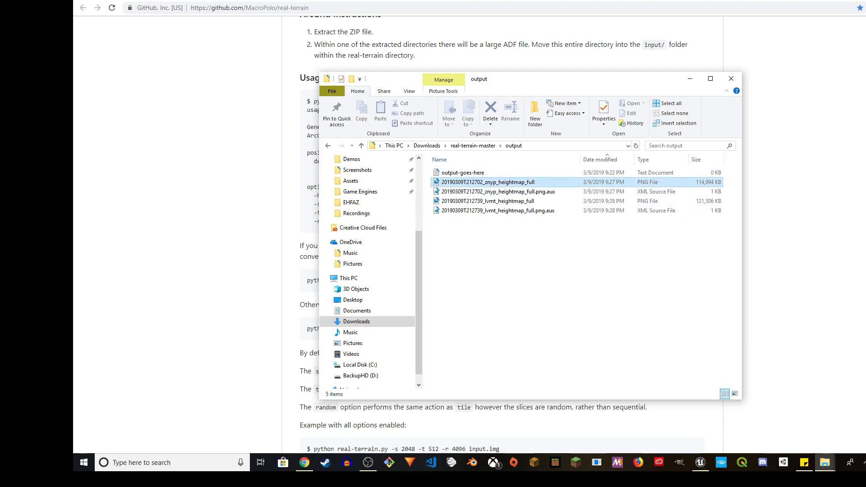
left_click(497, 201)
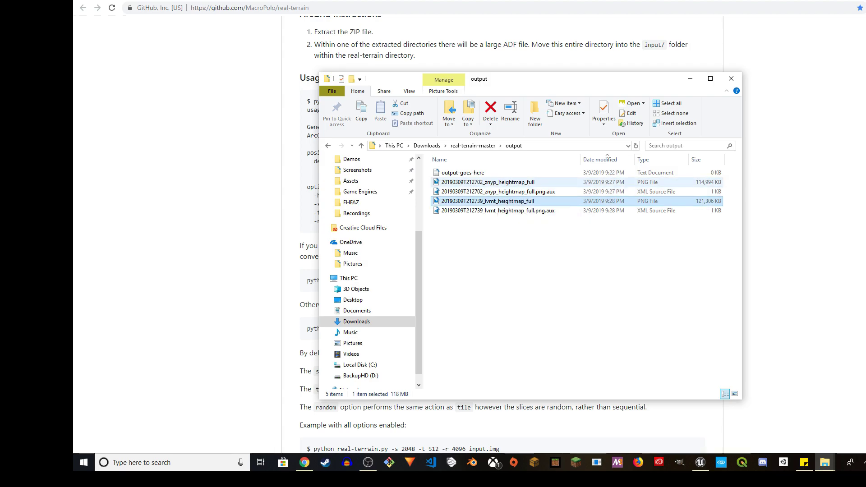
left_click(487, 182)
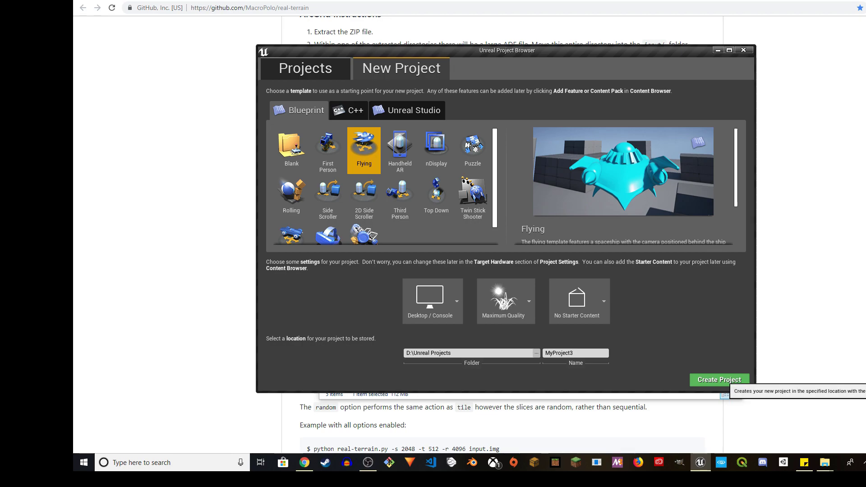
In Unreal, create the project MyProject3 from the Flying Blueprint template with no starter content, and briefly play its level.
left_click(719, 379)
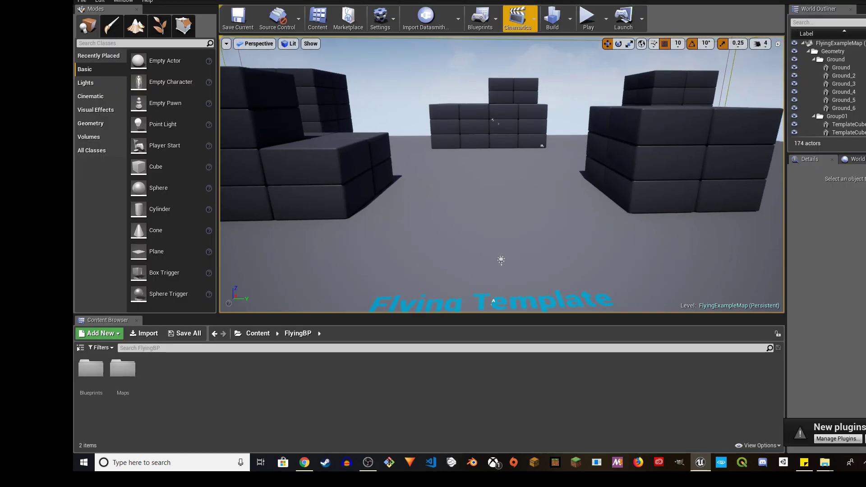
left_click(588, 18)
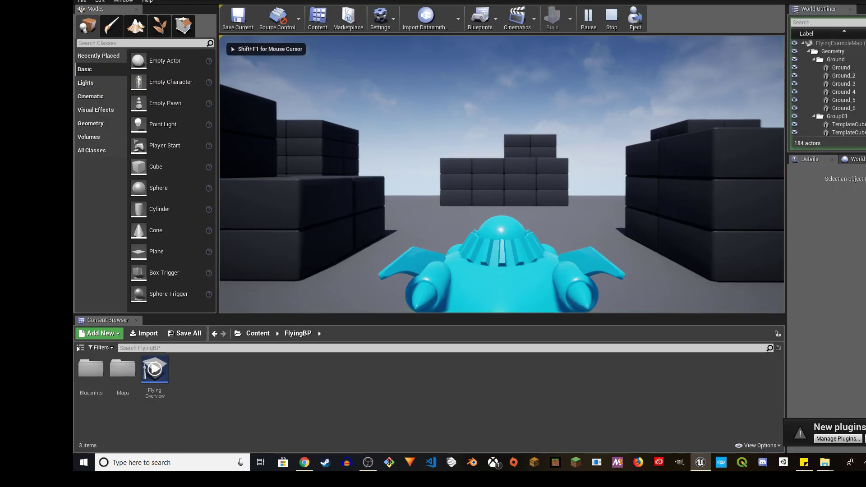
key("Escape")
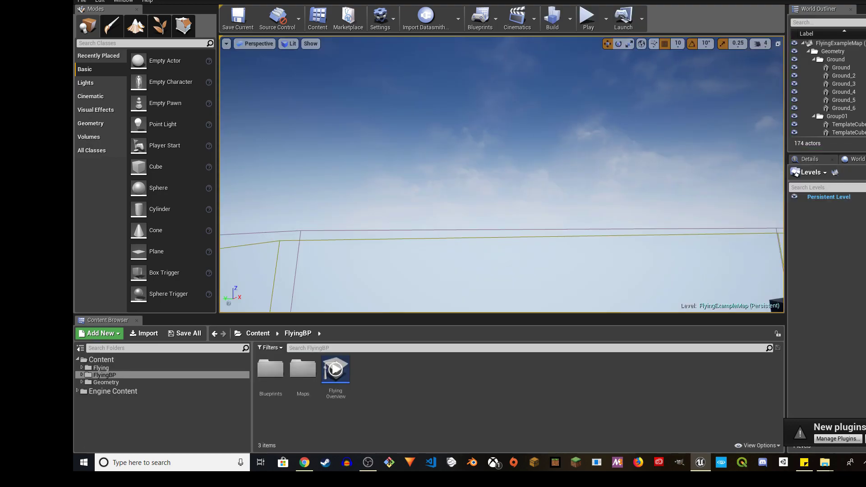
Check that the Levels panel is enabled and select the Persistent Level in it.
left_click(123, 1)
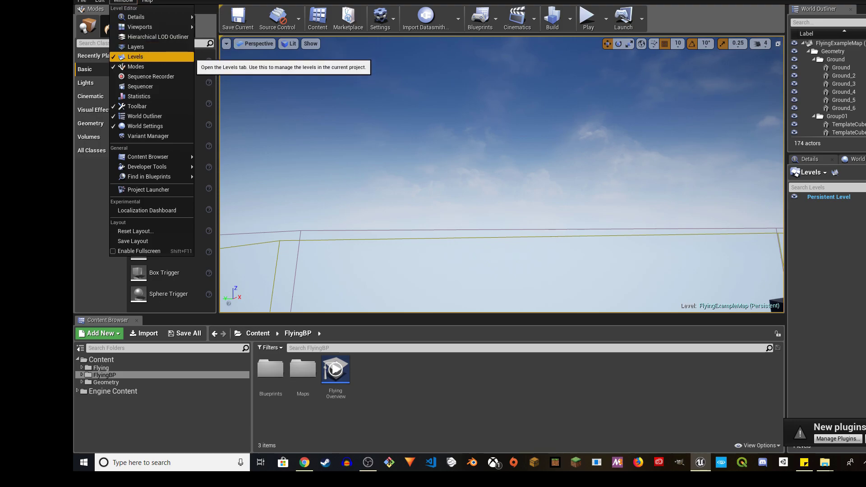
key("Escape")
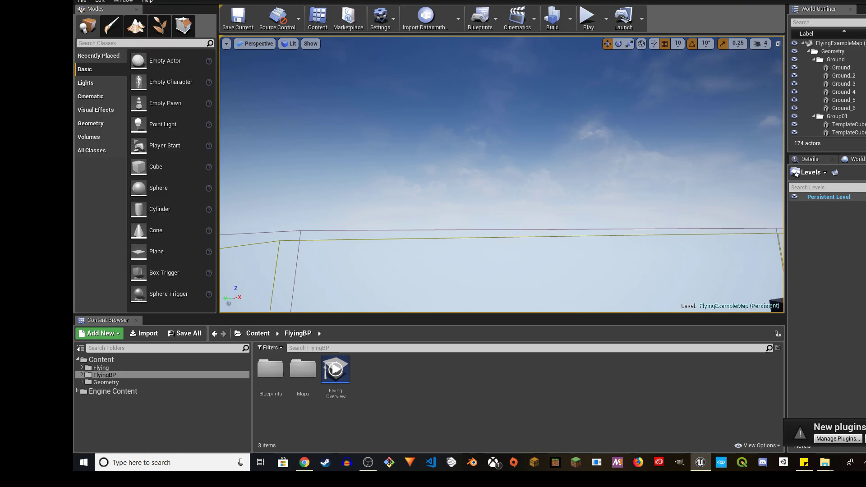
left_click(820, 197)
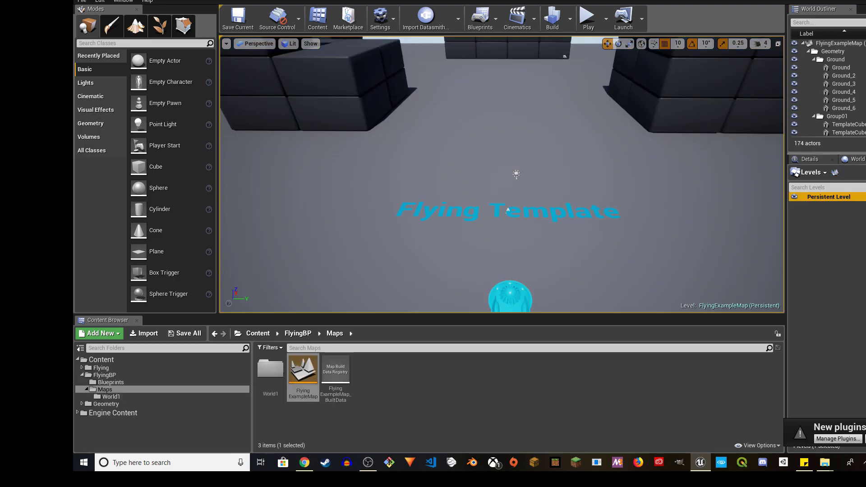
Show the World Settings of FlyingExampleMap and check that the World Settings panel is enabled.
left_click(852, 159)
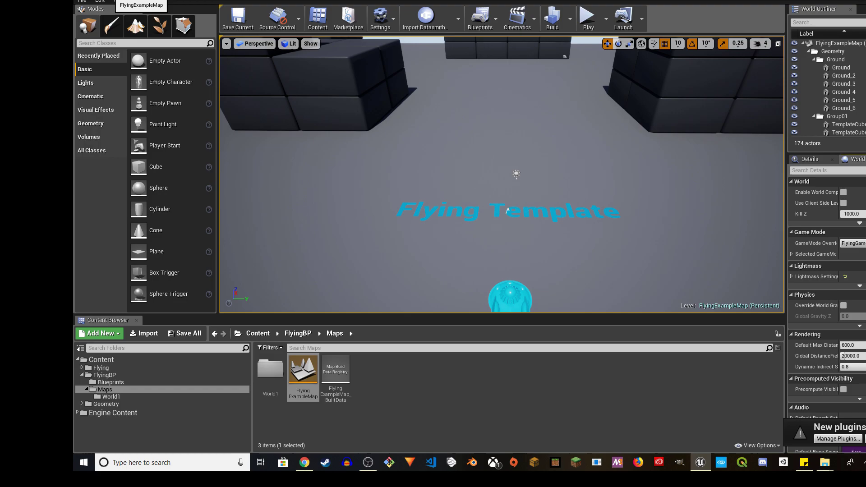
left_click(123, 2)
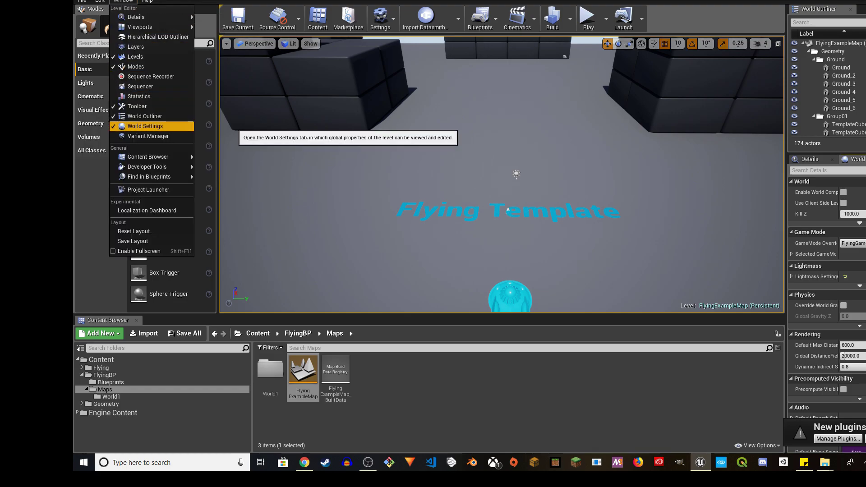
key("Escape")
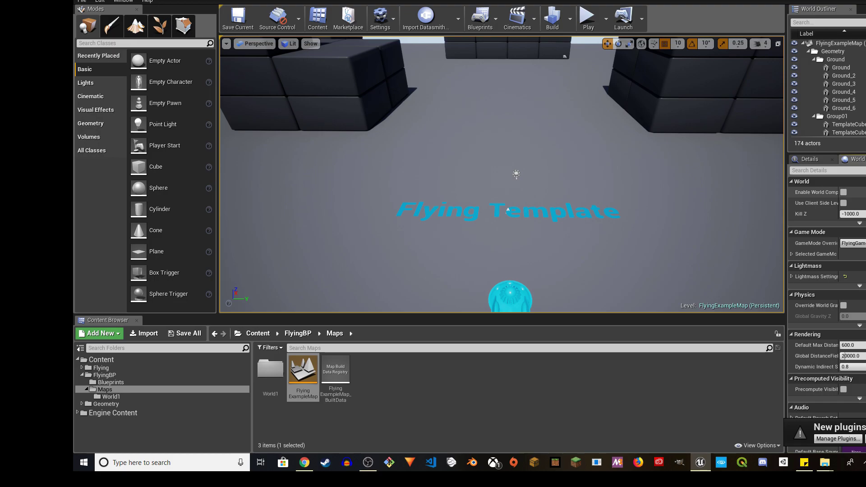
right_click_drag(502, 174, 424, 174)
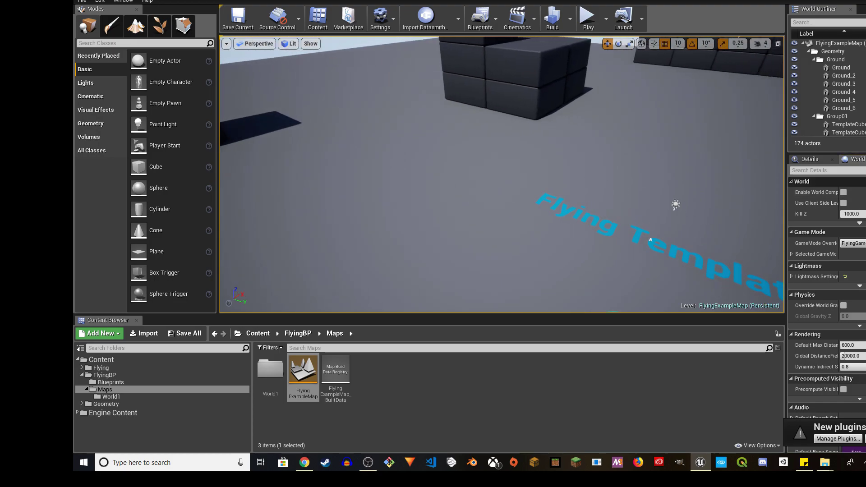
Enable World Composition in the World Settings of FlyingExampleMap.
left_click_drag(786, 203, 724, 203)
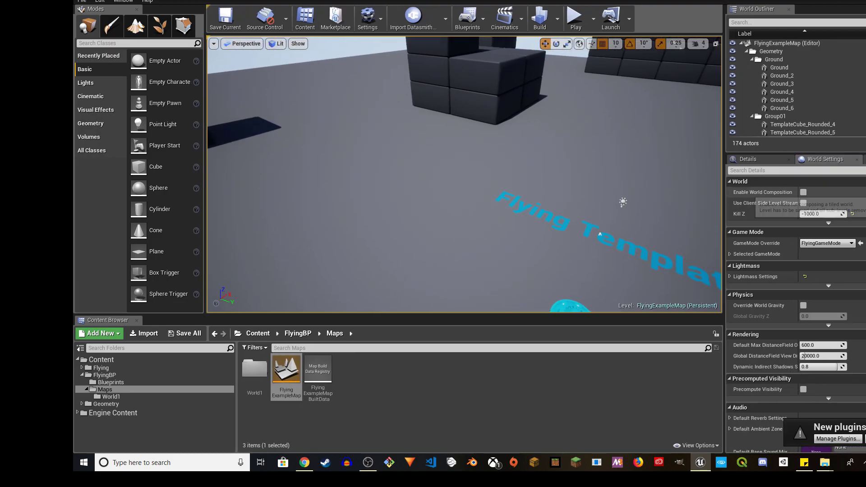
left_click(803, 192)
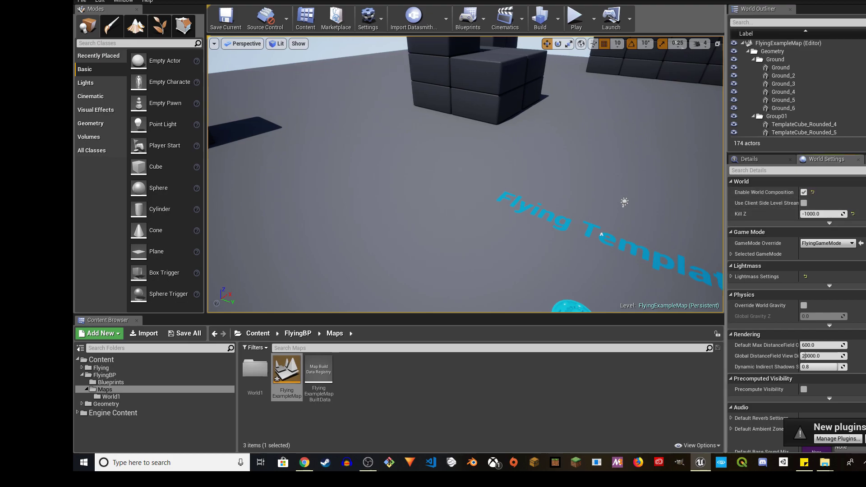
left_click_drag(725, 172, 760, 171)
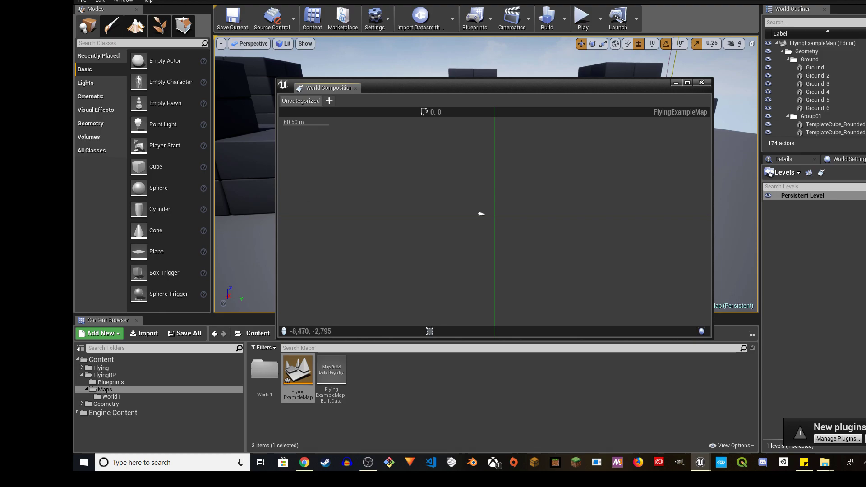
Create a new level named l1 in the Maps/World1 folder.
left_click(265, 374)
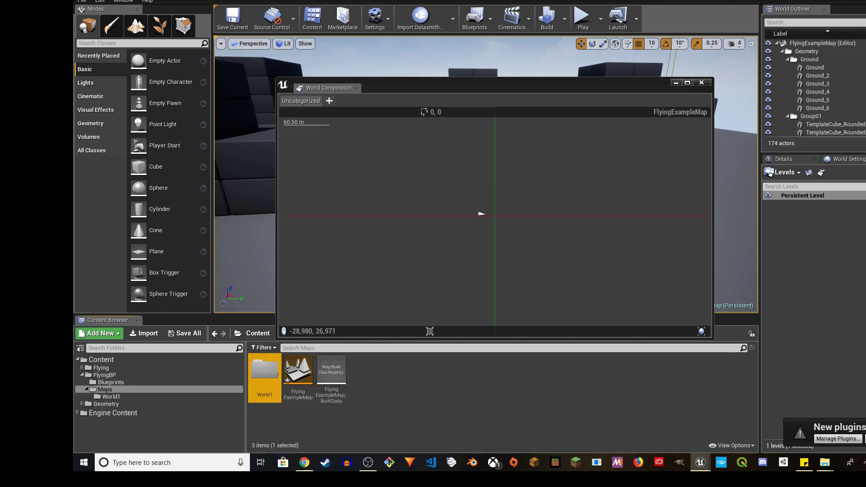
left_click(378, 397)
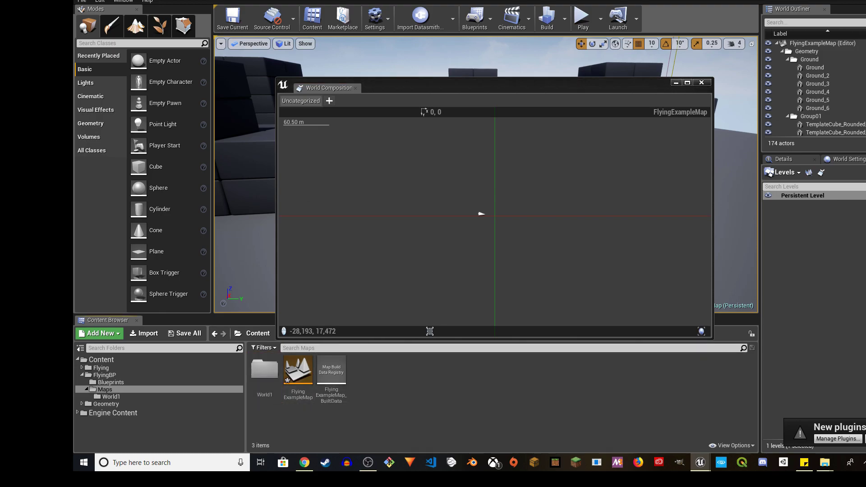
double_click(265, 372)
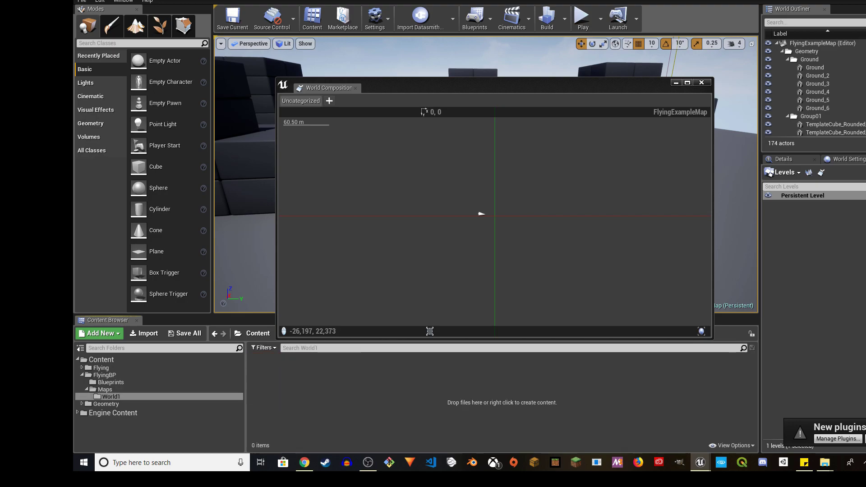
left_click(798, 196)
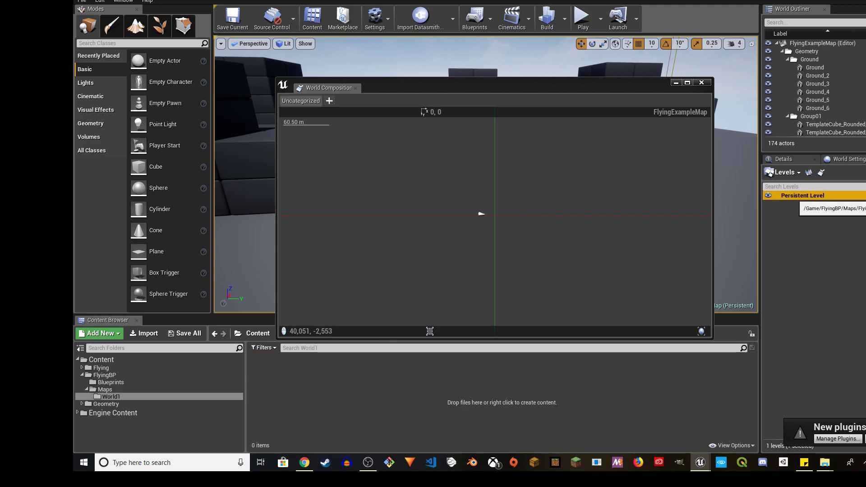
left_click(784, 172)
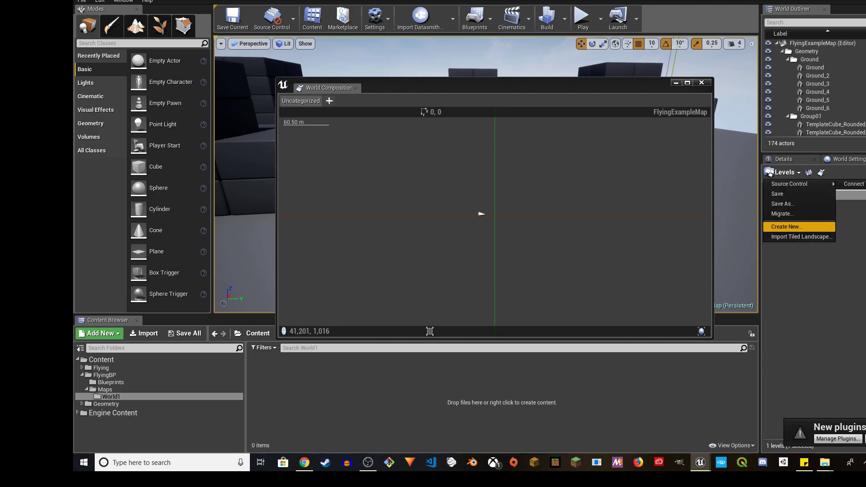
left_click(787, 226)
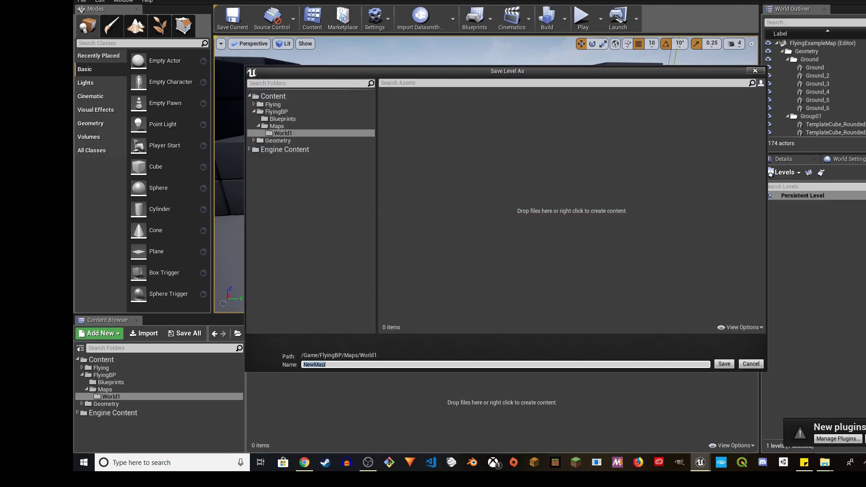
key("Return")
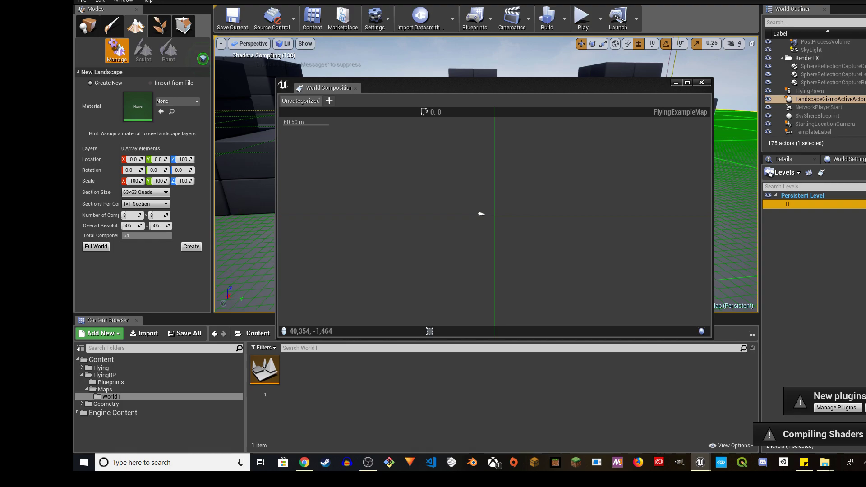
Load level l1 and make it the current level.
right_click(795, 204)
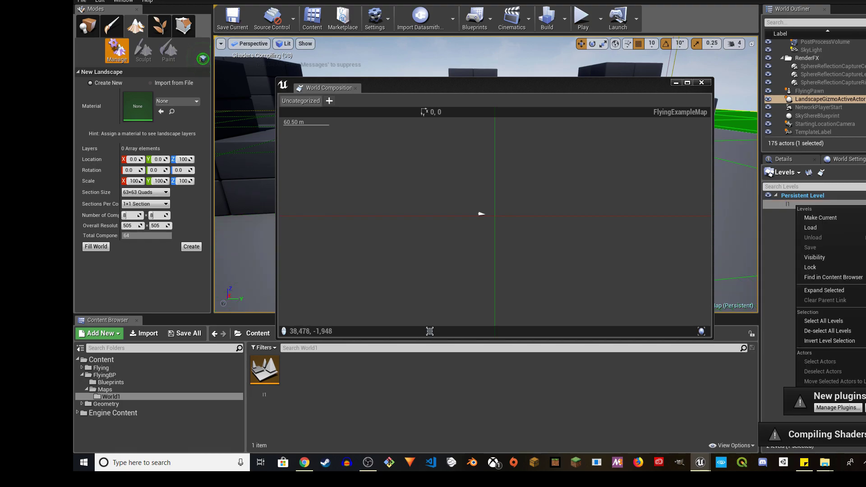
left_click(859, 228)
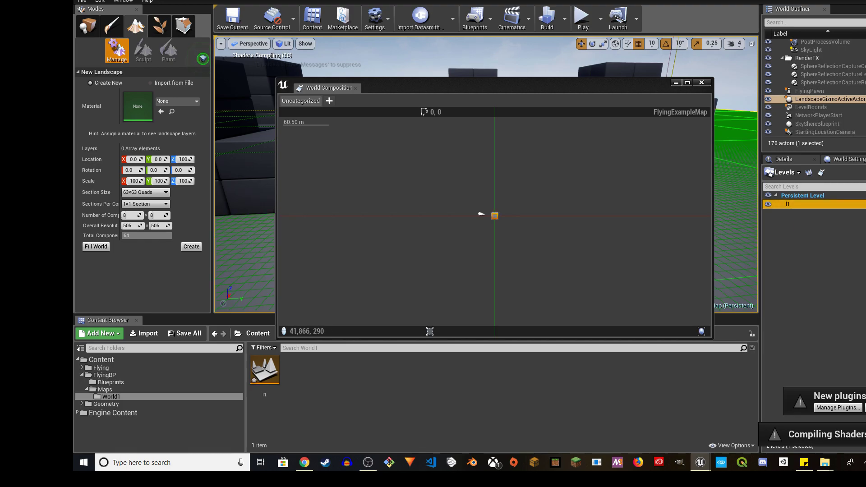
right_click(796, 205)
left_click(830, 216)
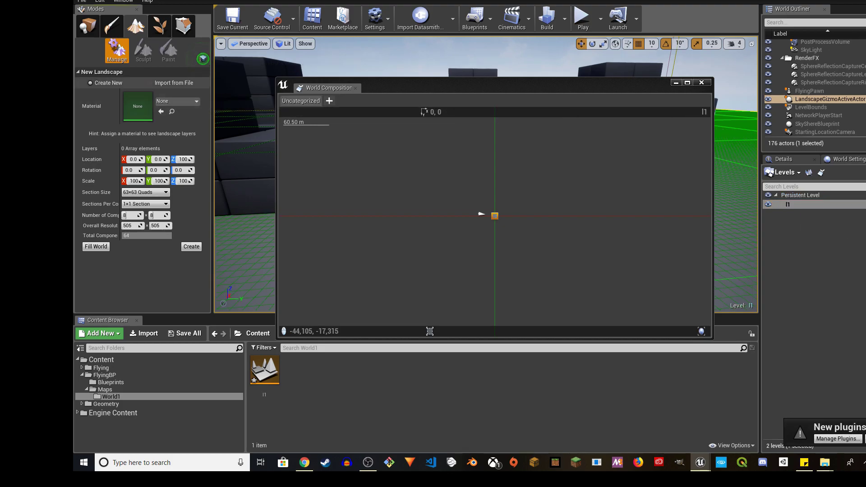
Set the new landscape to import from real-terrain-master's output file 20190309T212702_znyp_heightmap_full and fit it to the data.
left_click(164, 83)
left_click(189, 94)
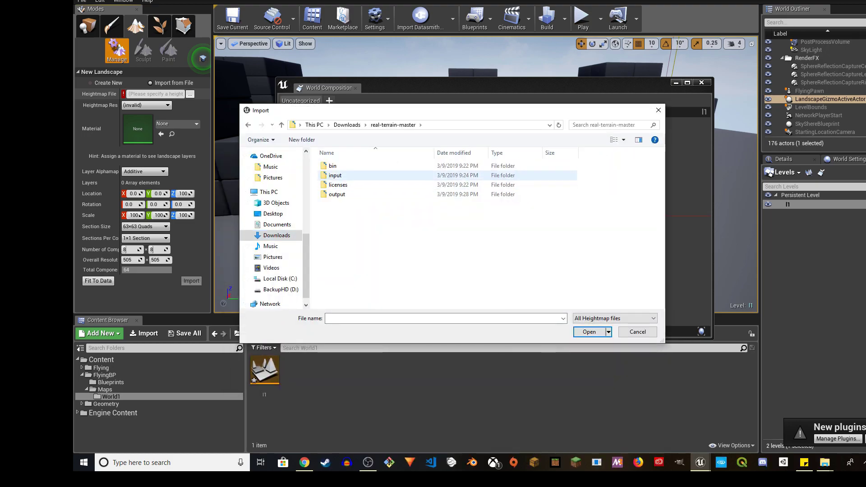
double_click(337, 194)
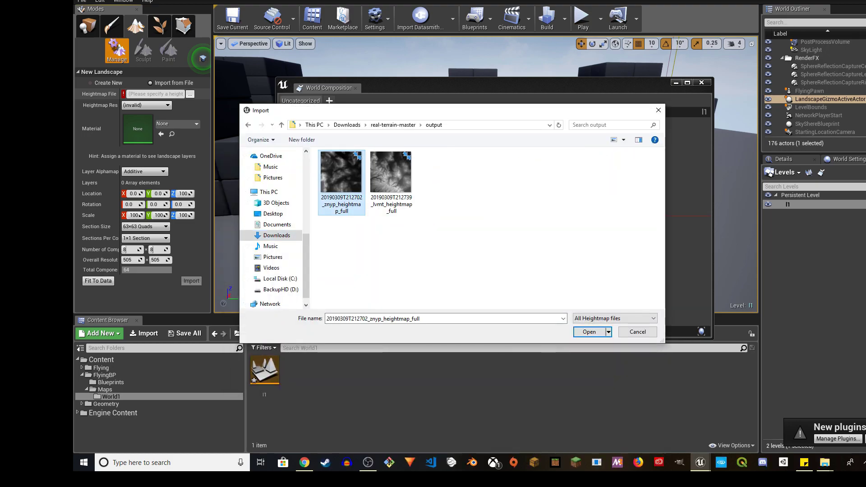
key("Return")
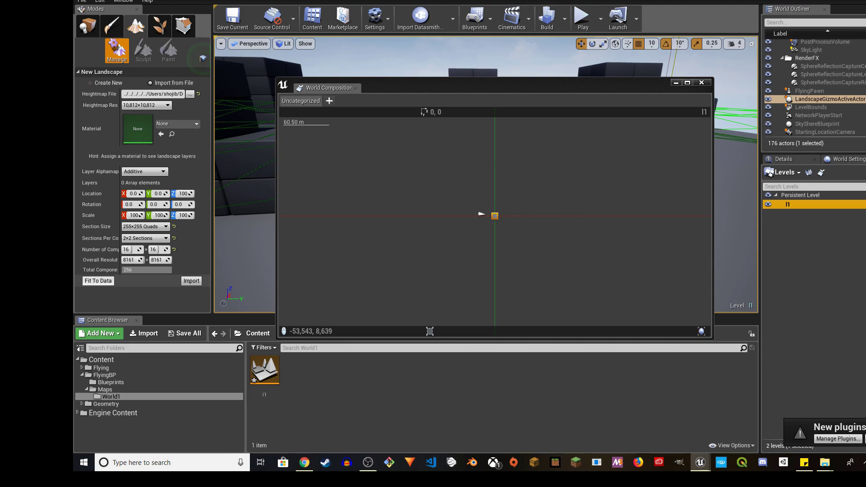
left_click(103, 281)
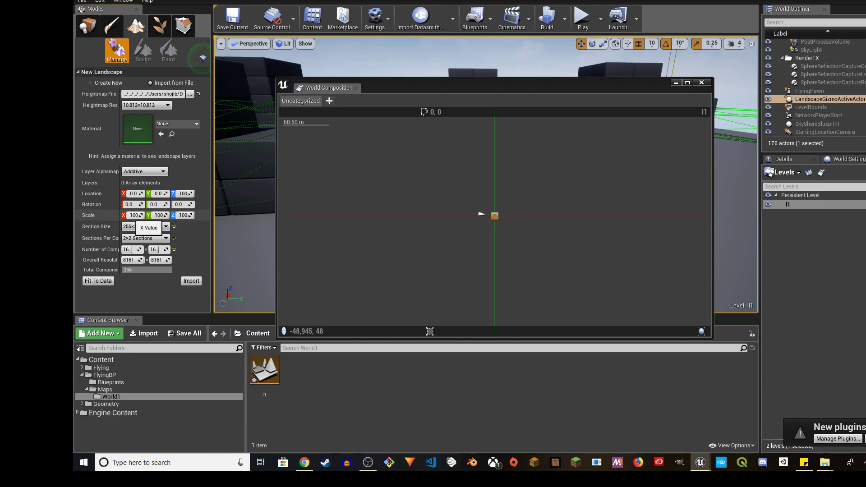
Set the landscape's Z scale to 50 and import the heightmap into level l1.
left_click(182, 215)
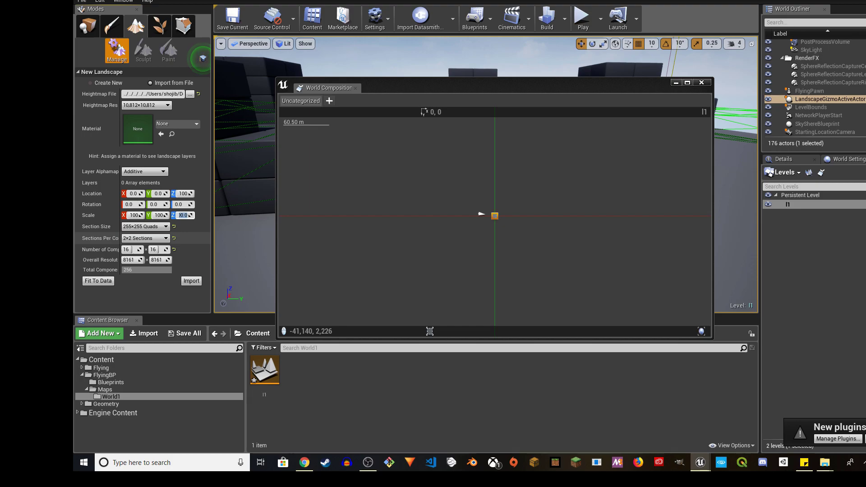
type("50")
key("Return")
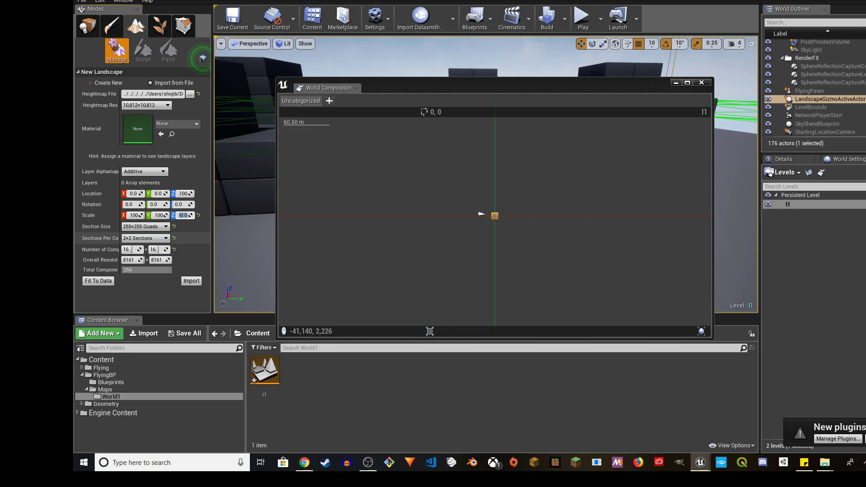
left_click(191, 280)
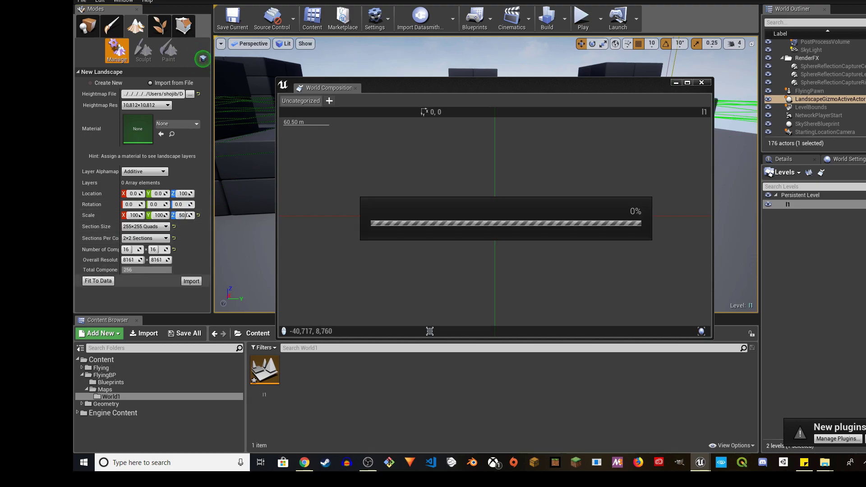
Position the l1 tile in World Composition so its lower edge lies on the red origin axis.
left_click_drag(485, 215, 484, 234)
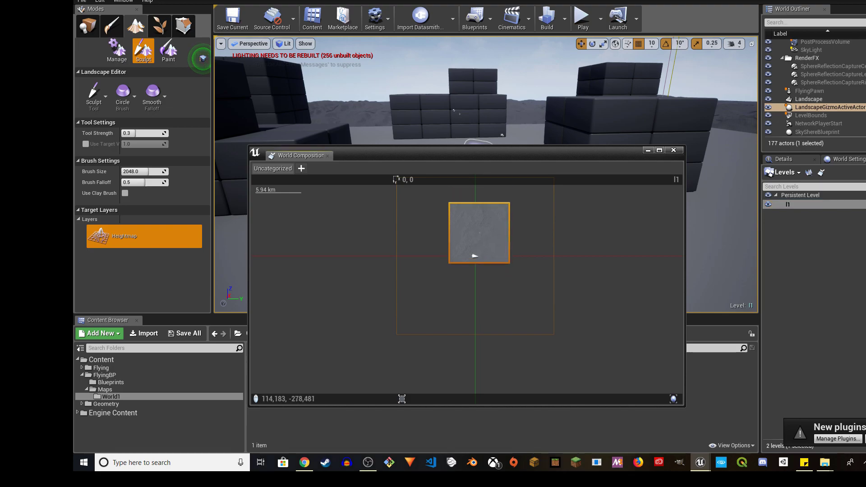
scroll(499, 229, "down", 1)
left_click(547, 227)
right_click_drag(547, 226, 528, 251)
mouse_move(459, 271)
left_mouse_down()
mouse_move(472, 254)
mouse_move(456, 264)
left_mouse_up()
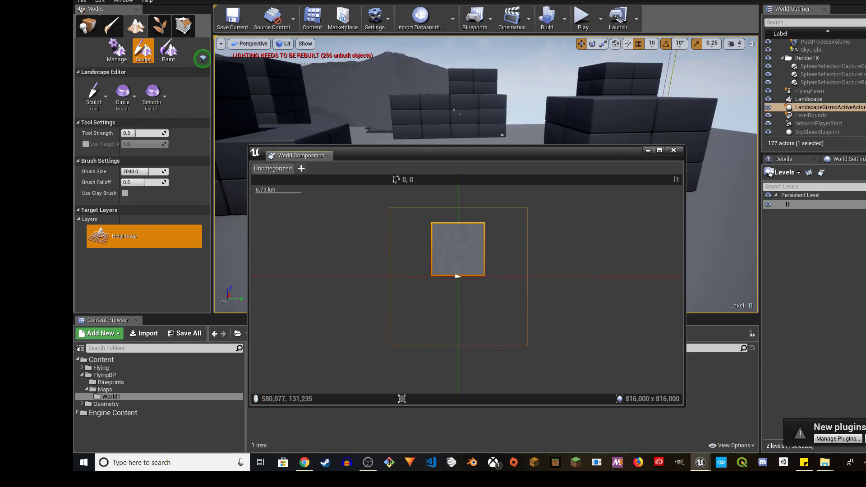
left_click_drag(388, 149, 477, 95)
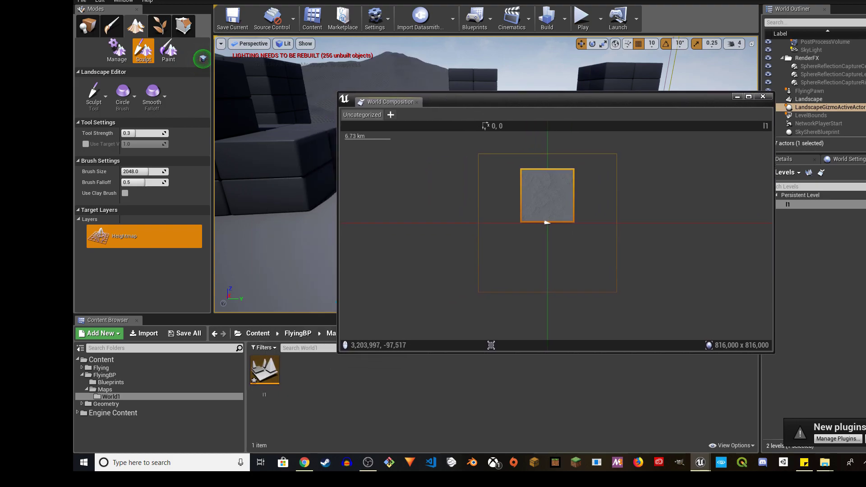
left_click_drag(585, 99, 490, 96)
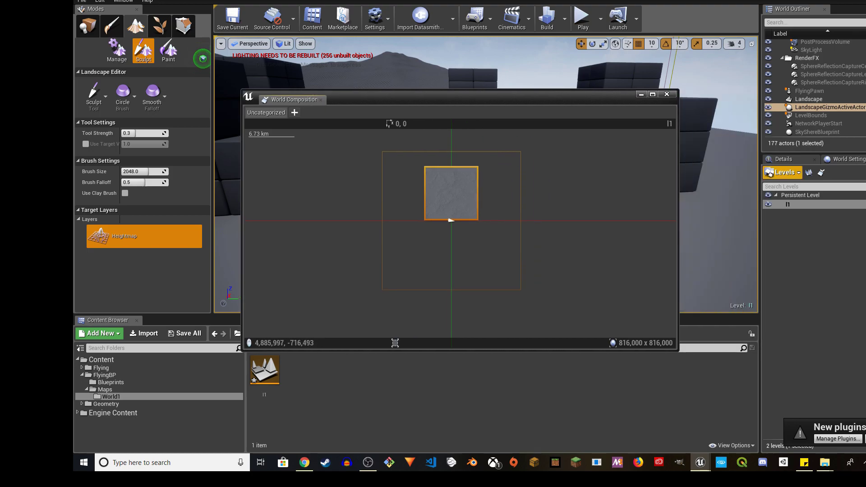
Create a second level named l2 in the Maps/World1 folder.
left_click(784, 172)
left_click(787, 226)
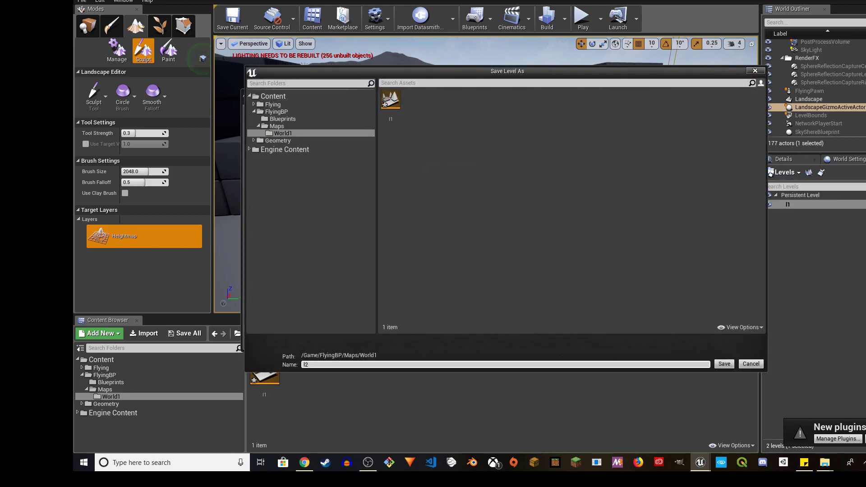
type("l2")
key("Return")
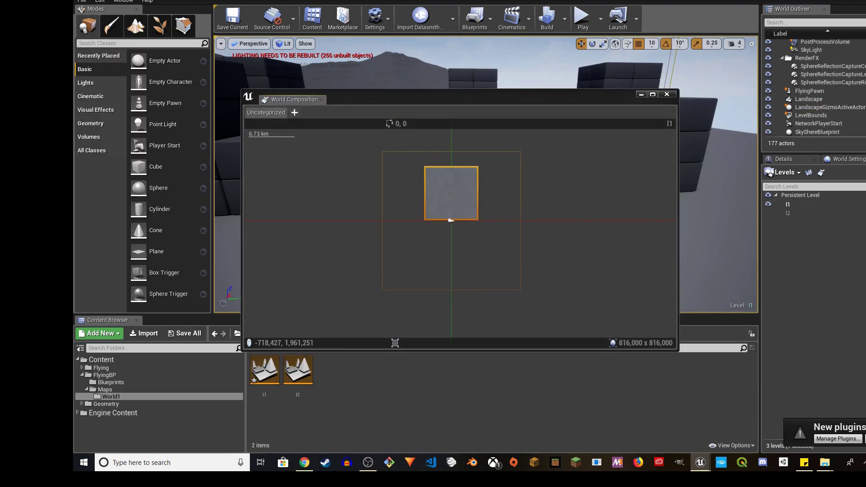
Load level l2 as the current level and hide level l1.
left_click(793, 212)
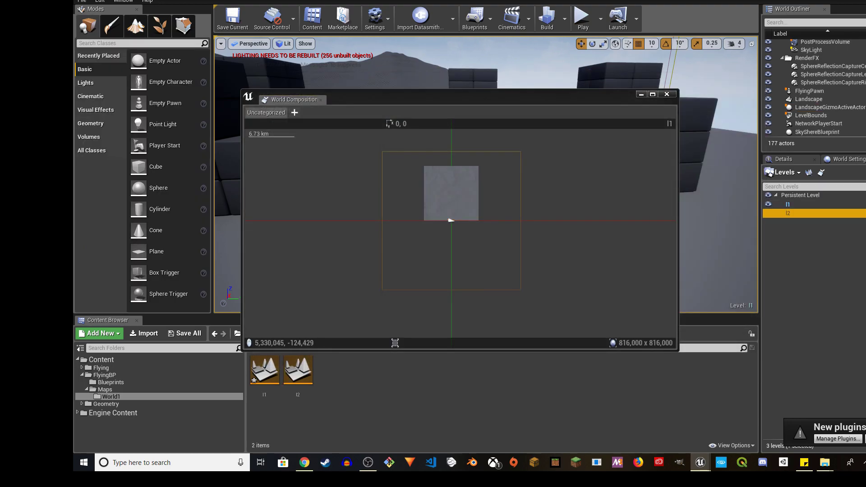
right_click(811, 214)
left_click(826, 234)
right_click(811, 213)
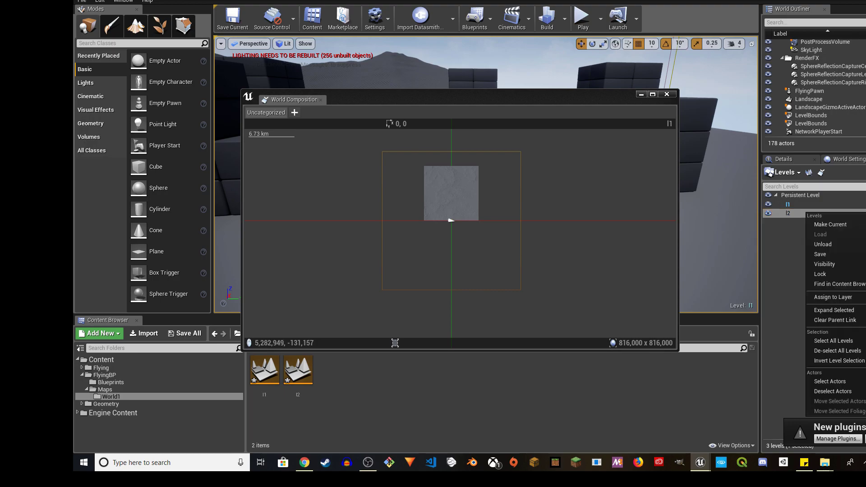
left_click(836, 224)
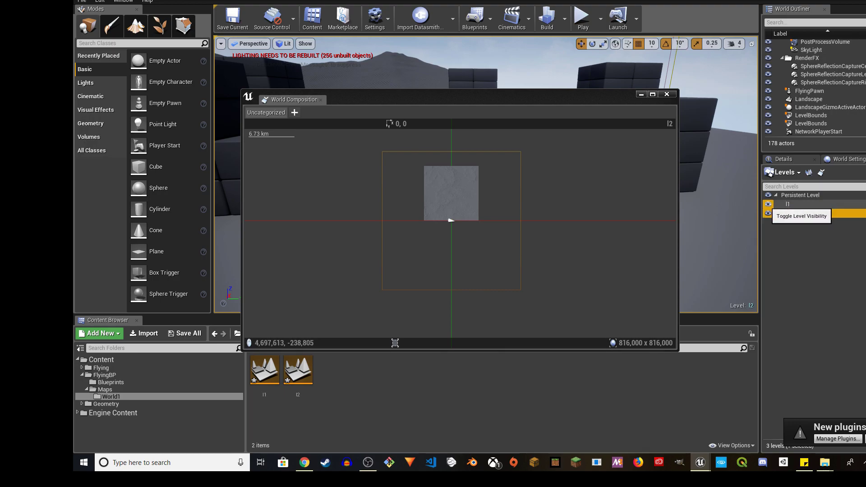
left_click(767, 203)
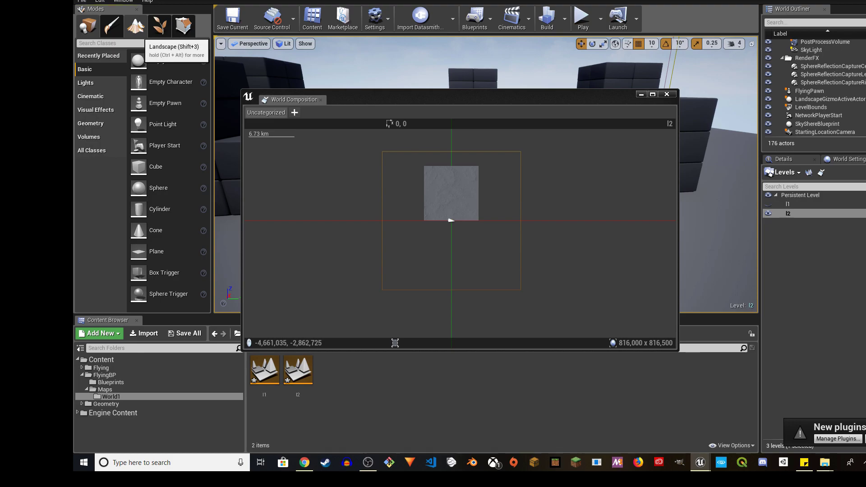
Import 20190309T212739_lvmt_heightmap_full as level l2's landscape with Z scale 50, and place its tile directly below l1 in World Composition.
left_click(135, 26)
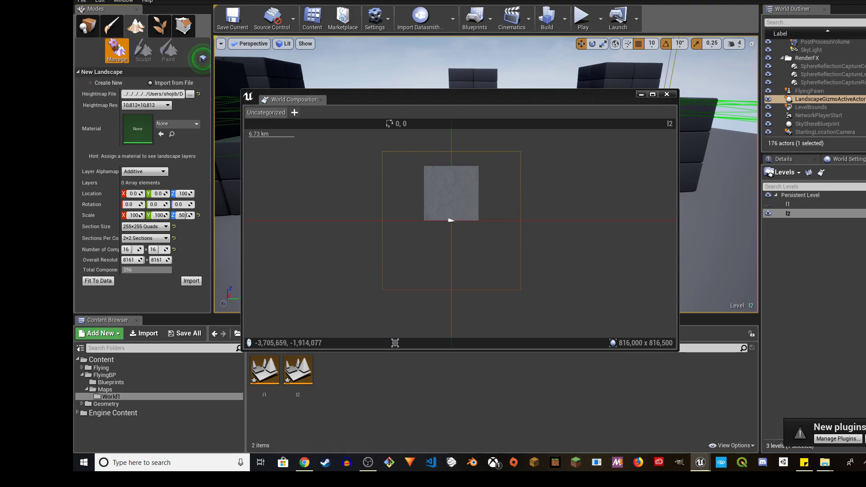
left_click(189, 94)
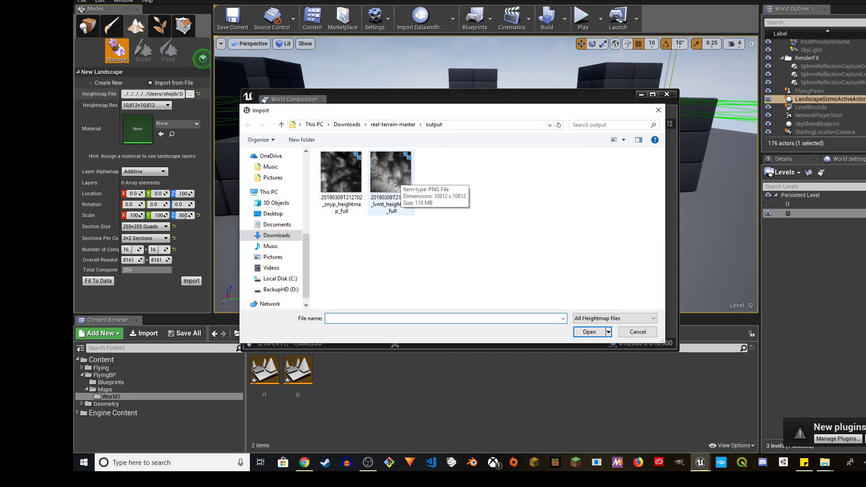
double_click(394, 176)
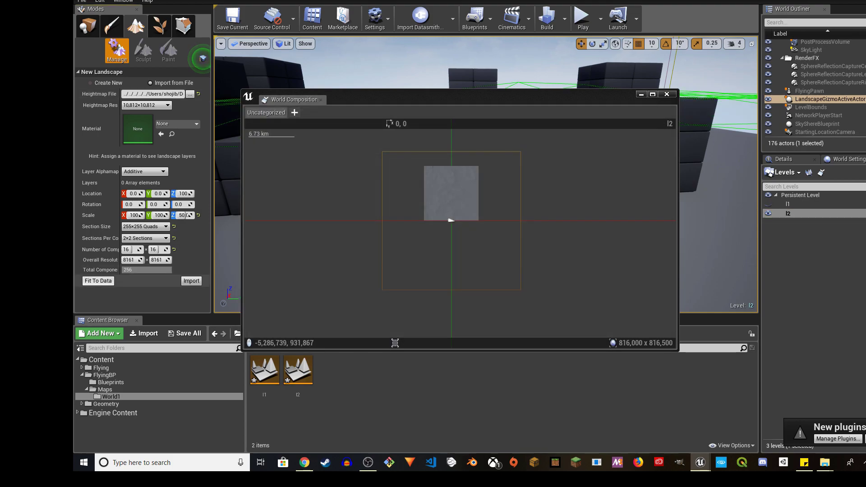
left_click(186, 215)
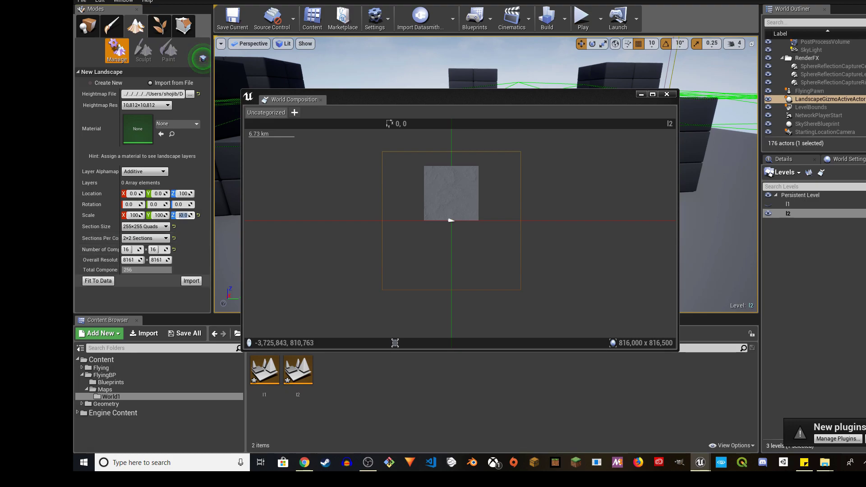
left_click(191, 281)
left_click(456, 217)
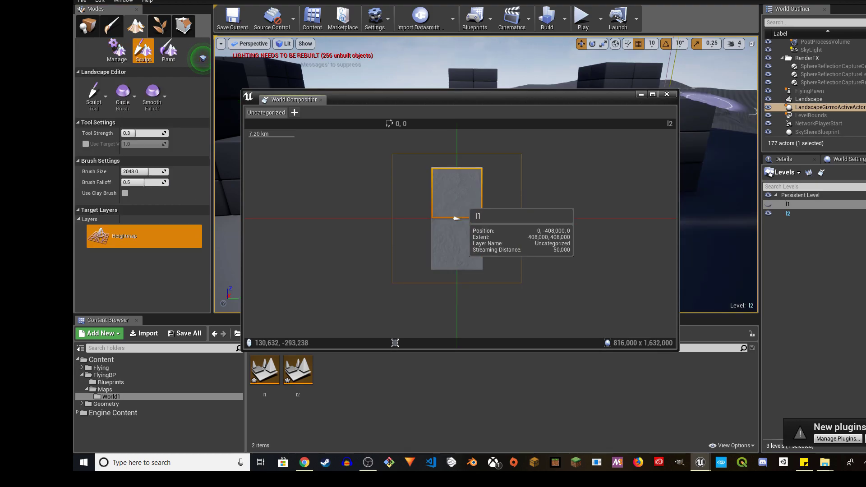
Make level l1 visible again alongside l2 and close the World Composition window.
left_click(456, 220)
left_click(457, 217)
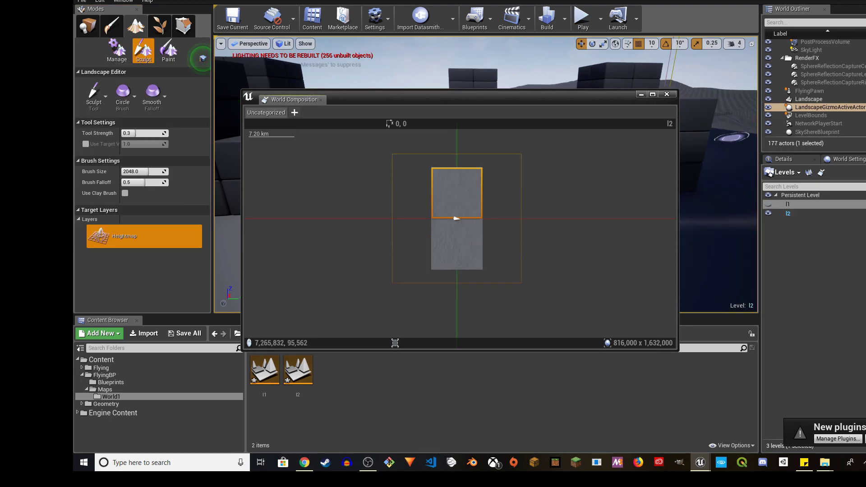
left_click(864, 211)
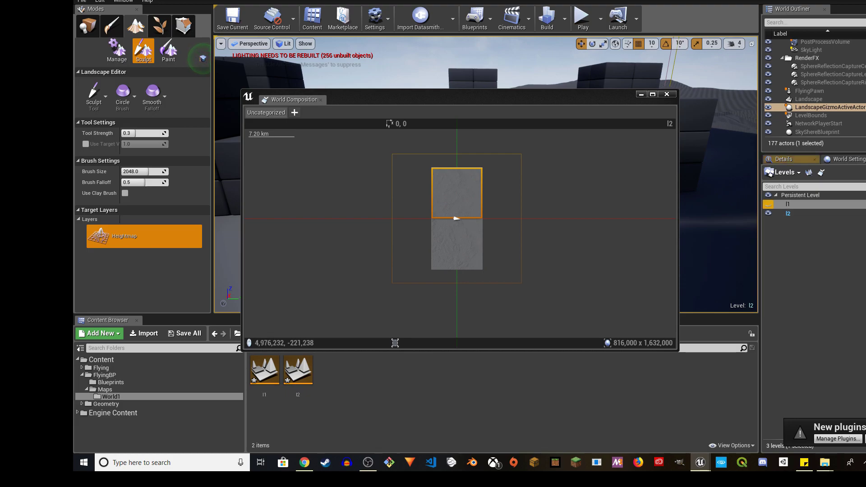
left_click(768, 204)
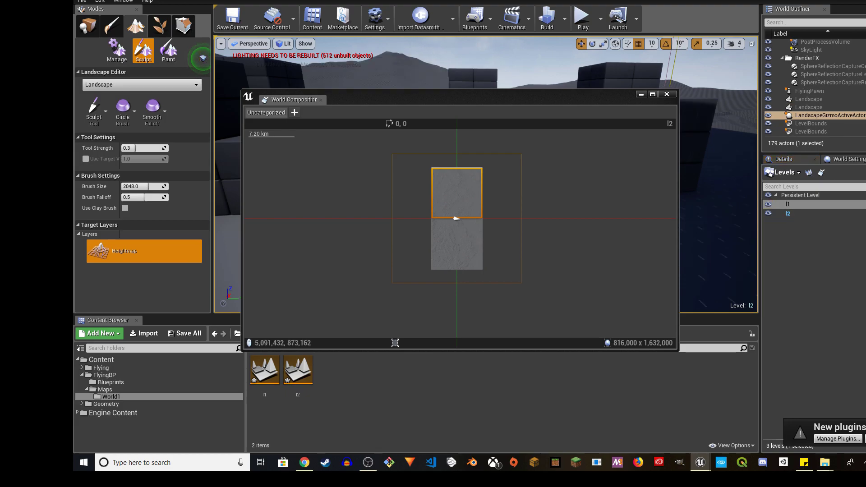
left_click(667, 94)
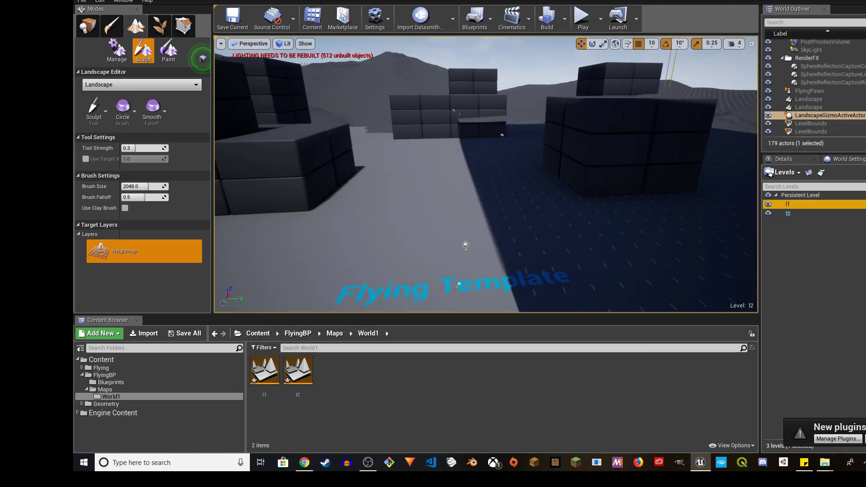
Raise the viewport camera speed to 8 and inspect the l1 and l2 landscapes together from high above.
key("s")
right_click_drag(486, 174, 456, 162)
left_click(733, 44)
key("s")
key("a")
right_click_drag(473, 225, 505, 239)
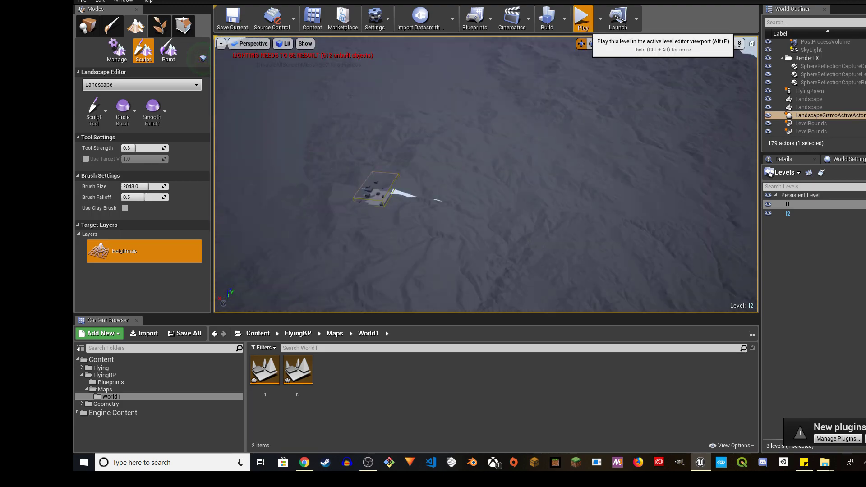
Play-test the level by flying the ship across the l1 and l2 landscape tiles, and end the play session.
left_click(582, 18)
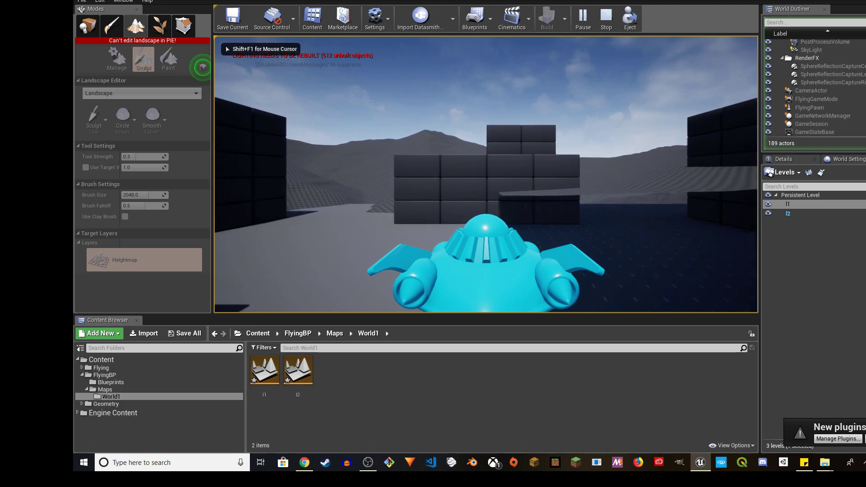
key("a")
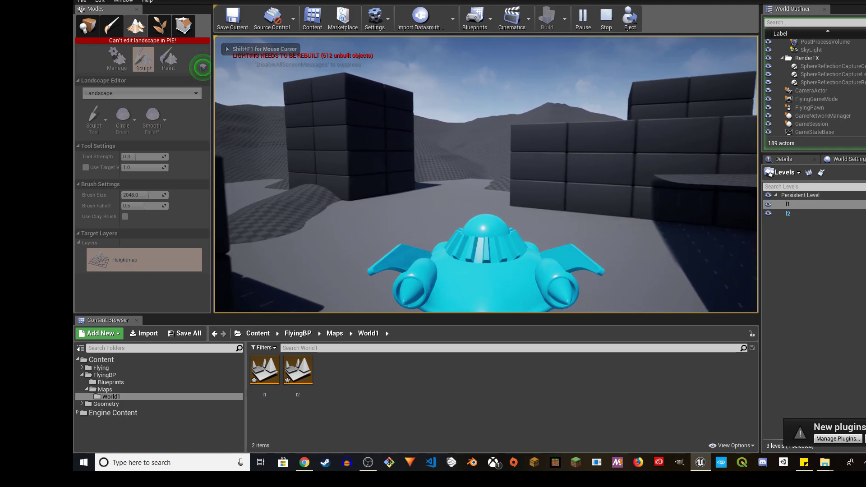
key("s")
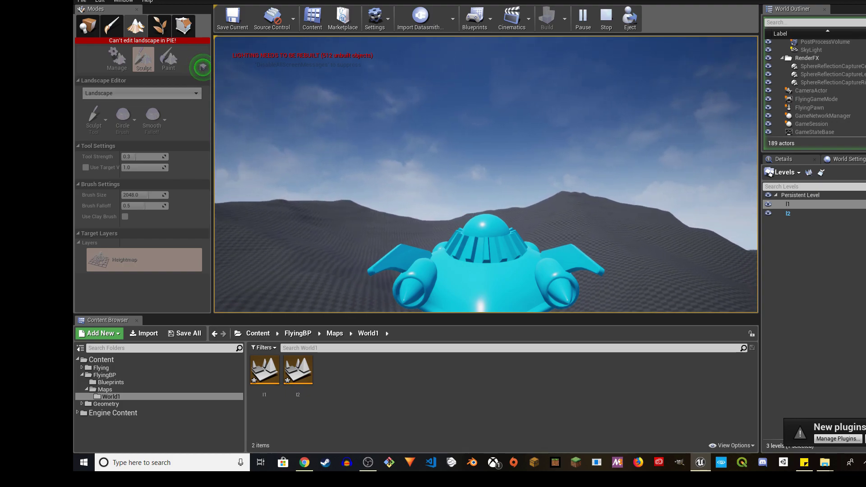
key("d")
key("a")
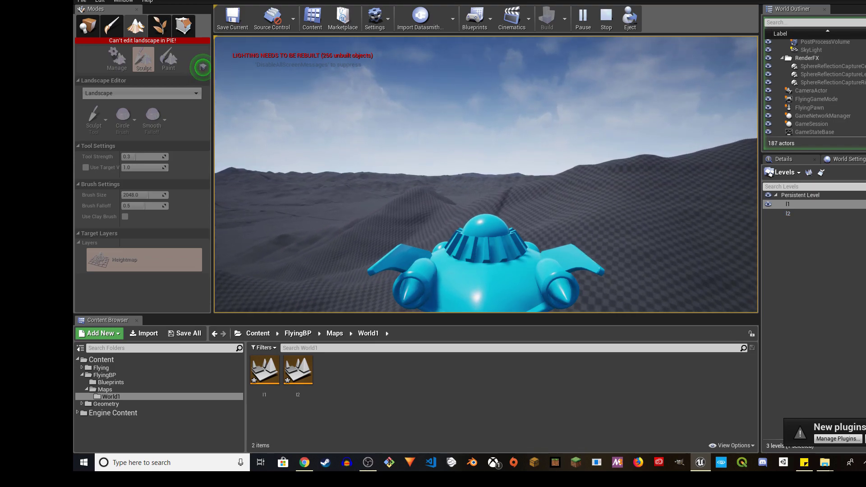
key("s")
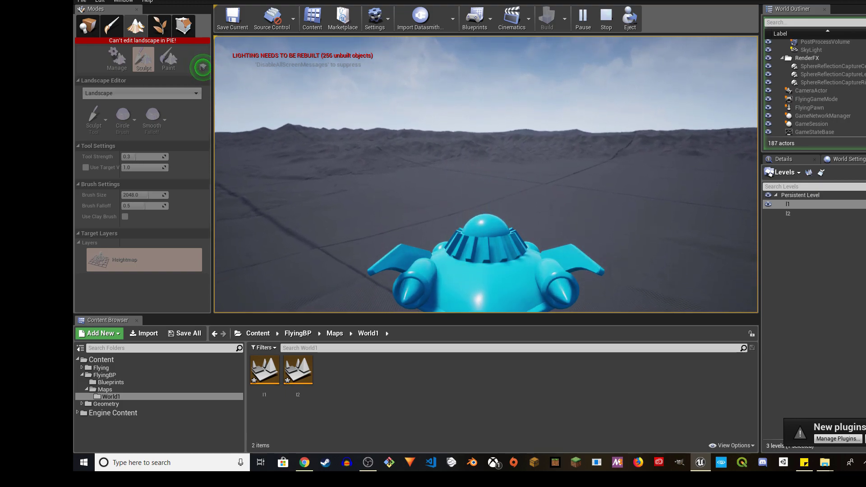
key("Escape")
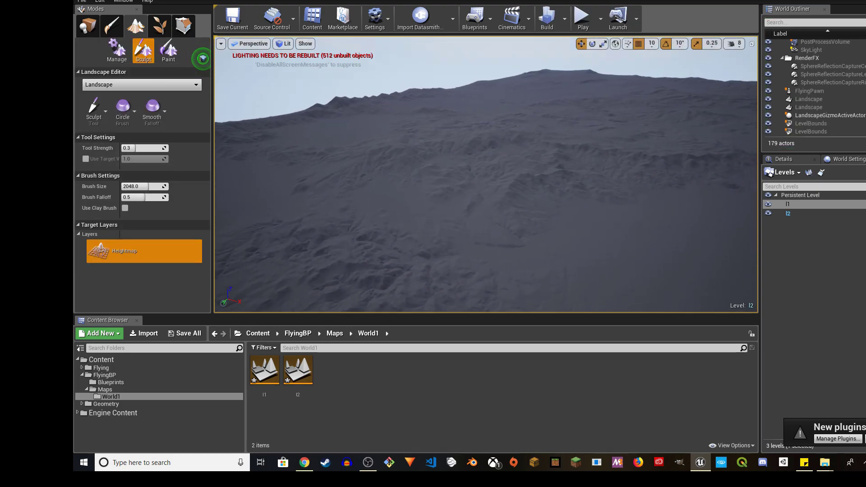
Examine the combined terrain around the starting area in the viewport and review the World Settings down to the audio options.
right_click_drag(486, 174, 343, 208)
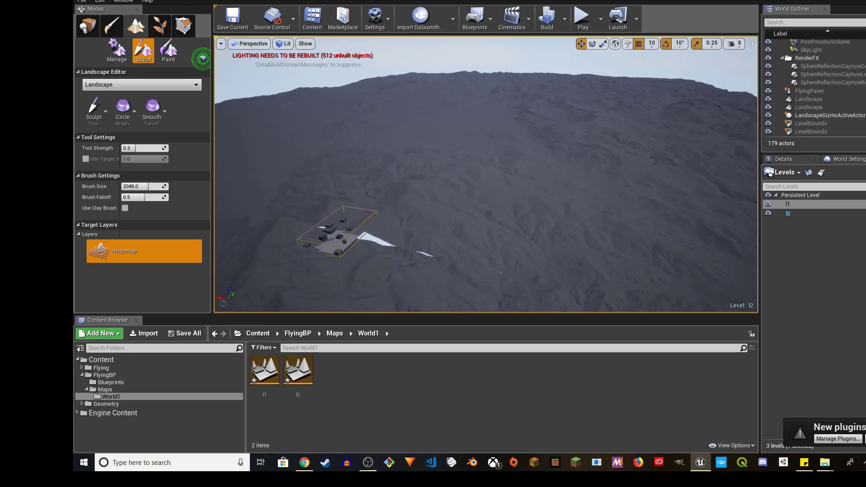
key("w")
right_click_drag(486, 174, 485, 216)
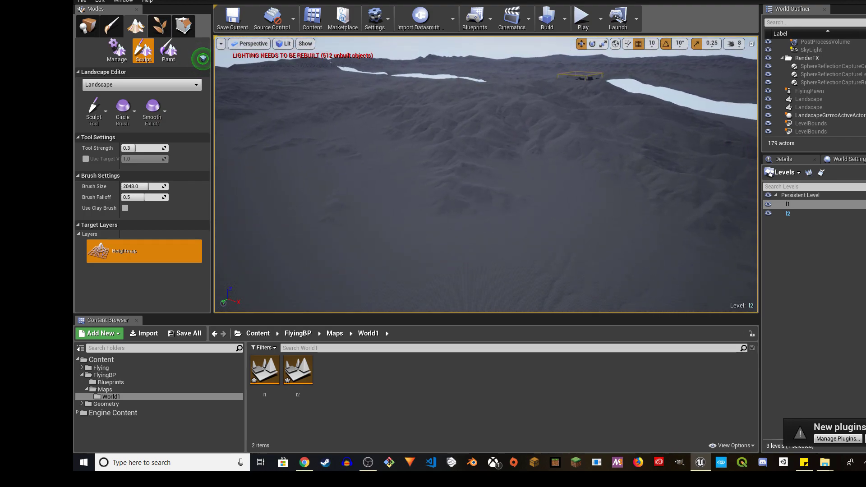
left_click(843, 159)
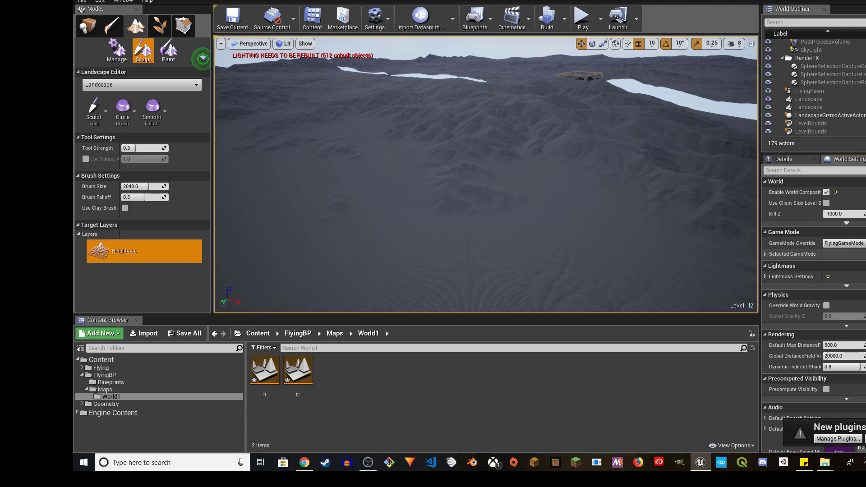
scroll(814, 293, "down", 4)
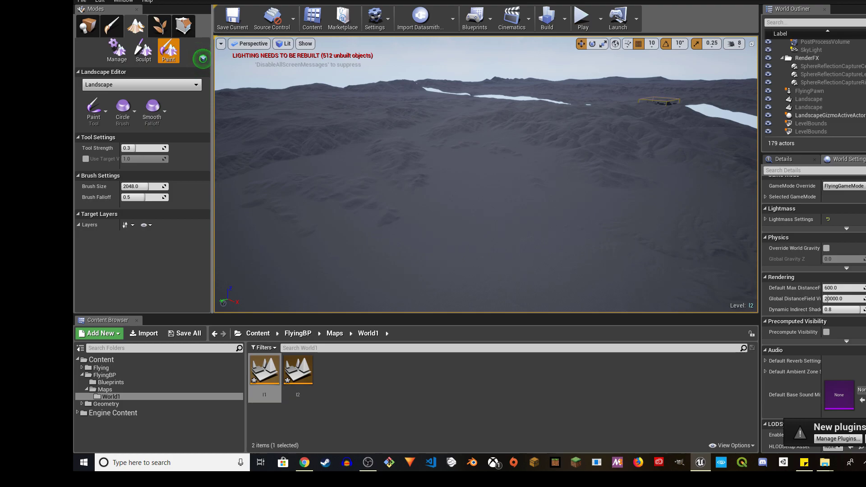
left_click(202, 58)
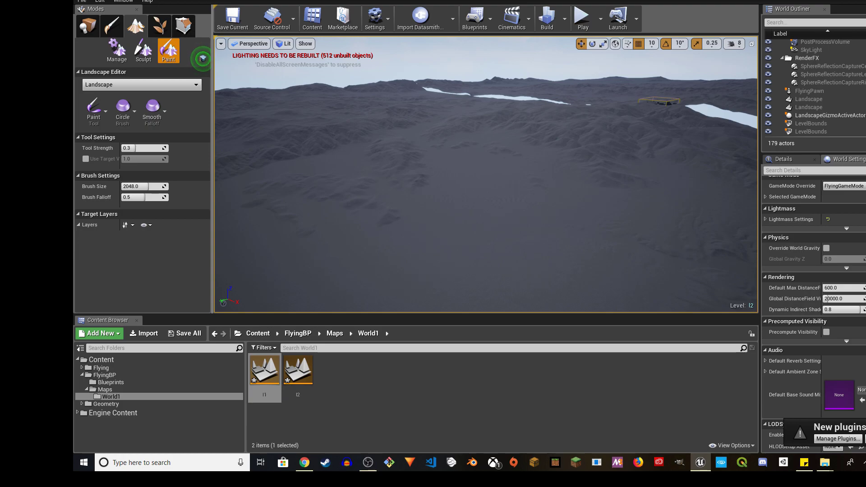